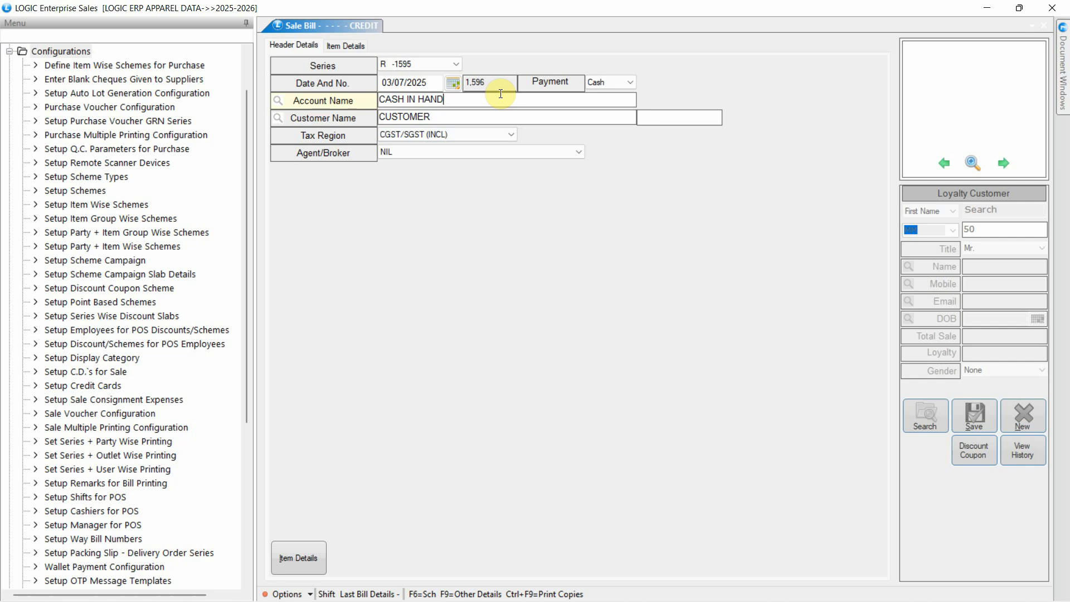
Step: Open the Sale Voucher Configuration for series R and display its Other Settings-3 options
left_click(153, 415)
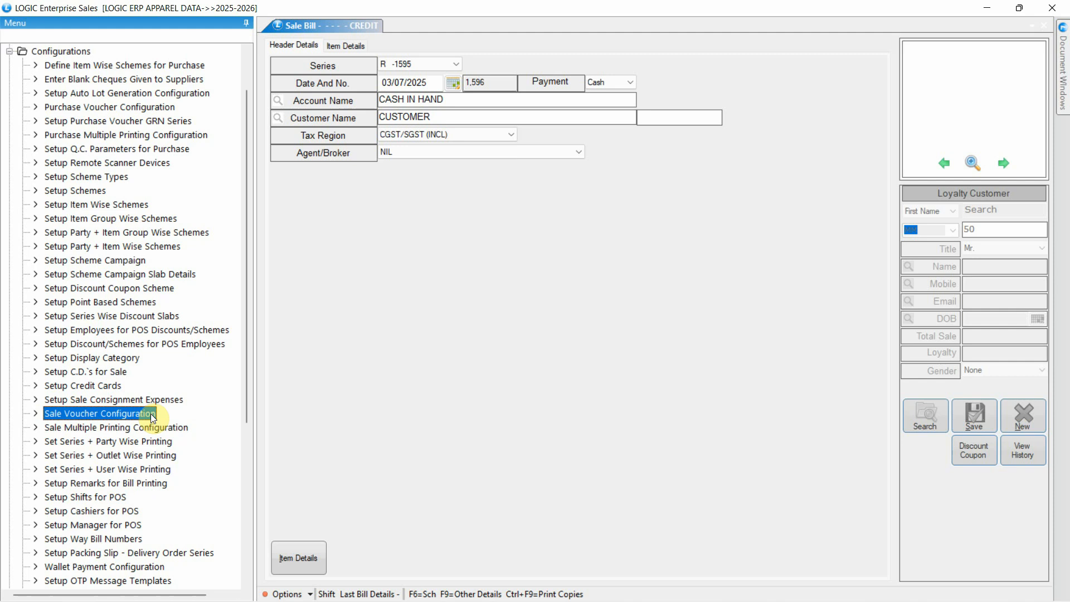
double_click(150, 413)
left_click(422, 45)
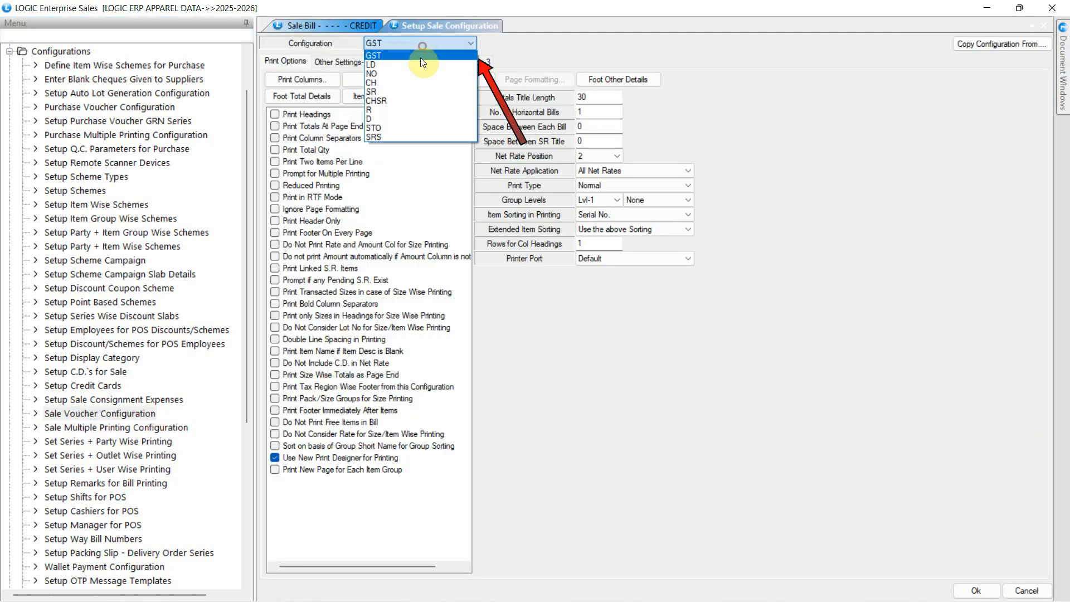
left_click(409, 110)
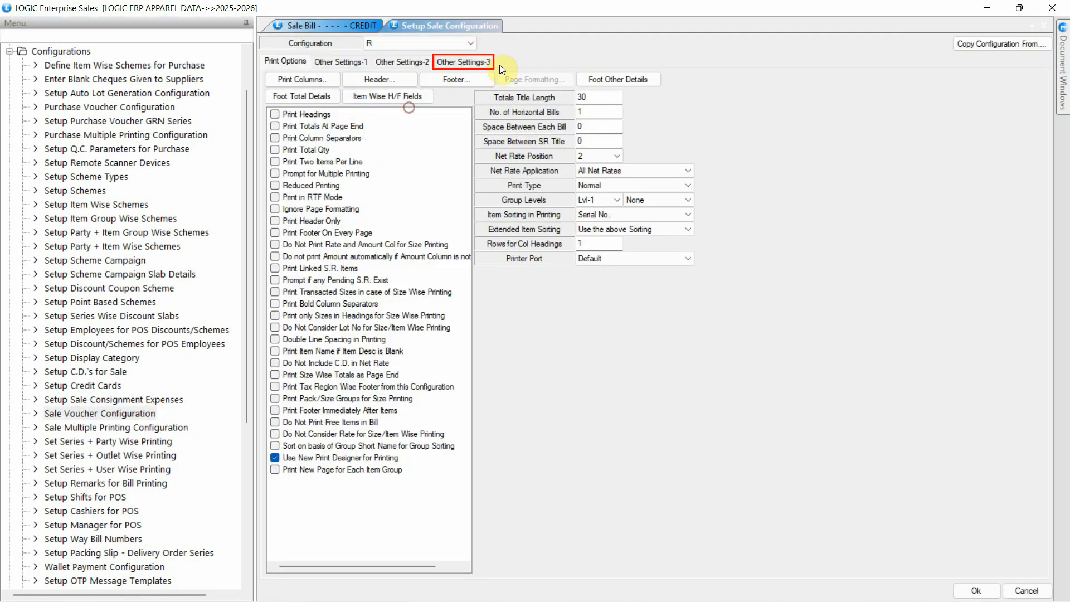
left_click(490, 70)
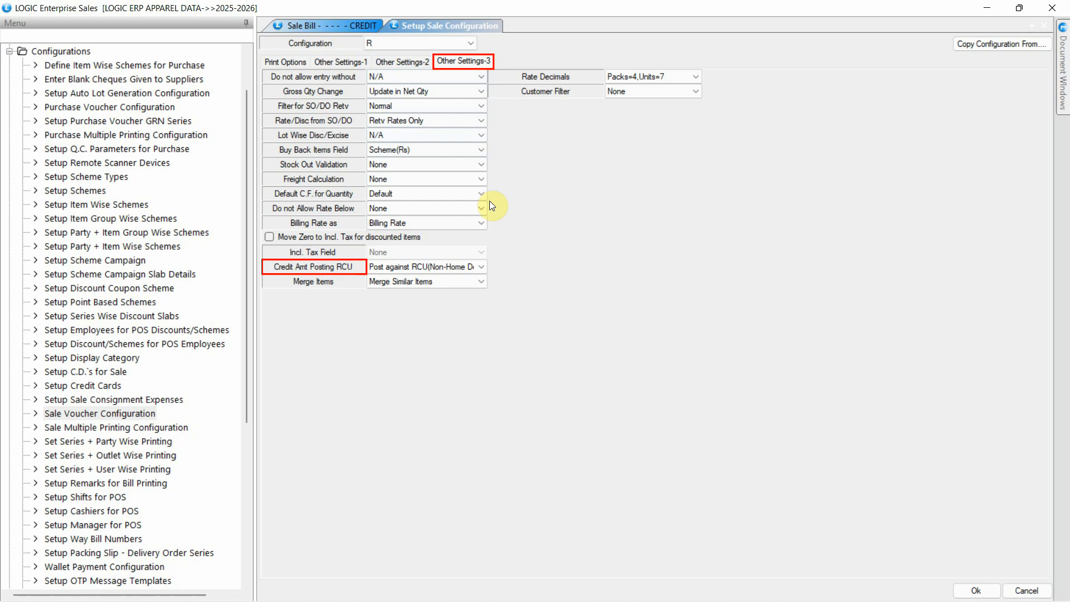
Step: Keep Credit Amt Posting RCU on the Post against RCU (Non-Home Delv) option and save the sale configuration
left_click(483, 267)
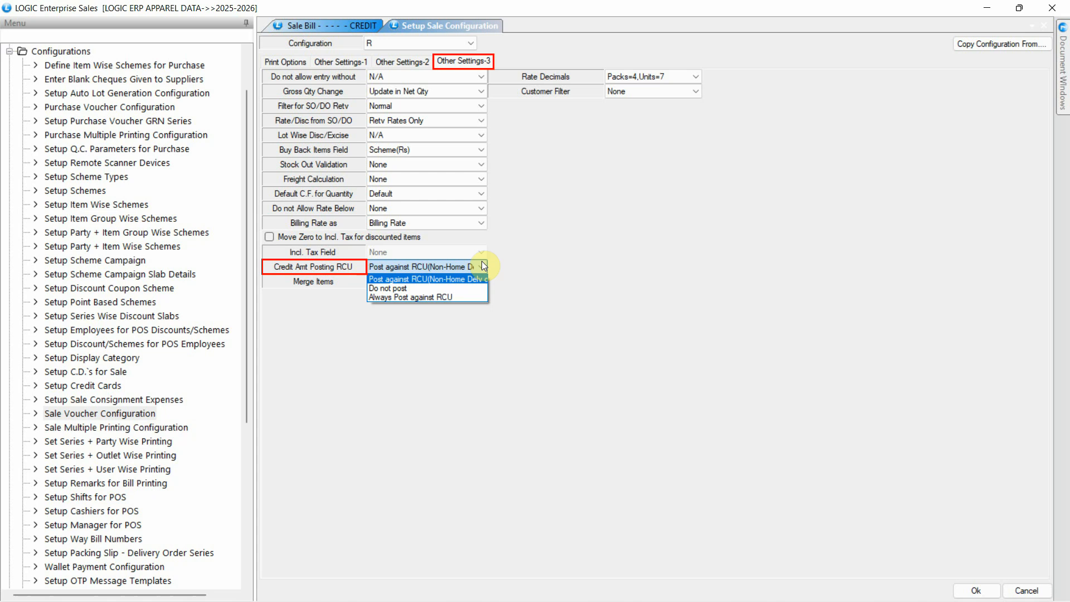
left_click(483, 266)
left_click(976, 590)
left_click(508, 359)
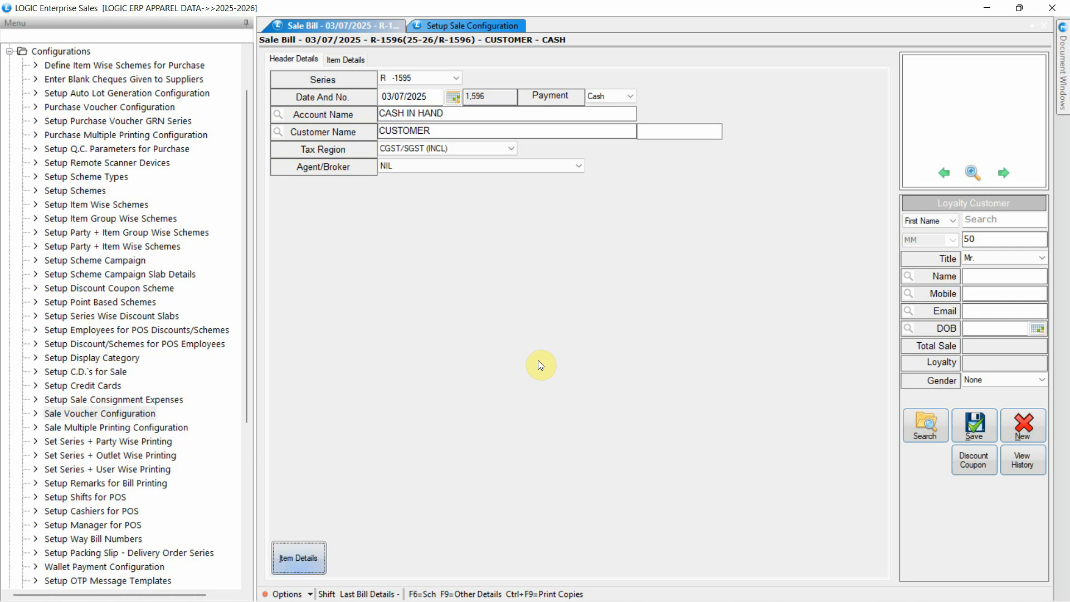
Step: Create a loyalty customer from the sale bill with the customer's first name and mobile number, and save it
key("Return")
left_click(995, 221)
type("ROBIN")
key("Return")
key("Return")
key("Return")
type("??????")
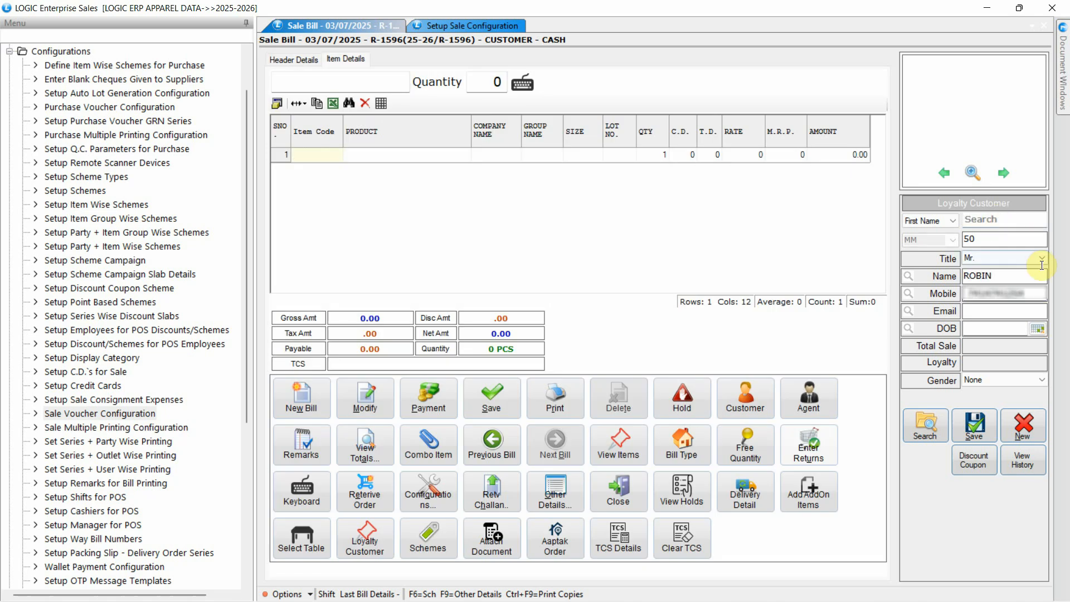
left_click(975, 425)
left_click(557, 360)
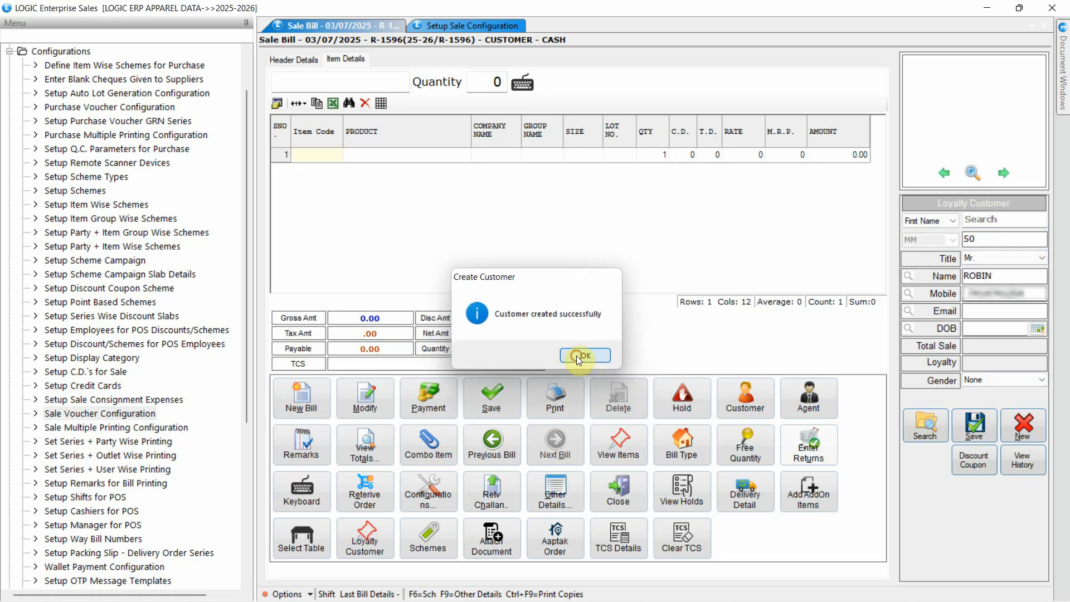
left_click(575, 351)
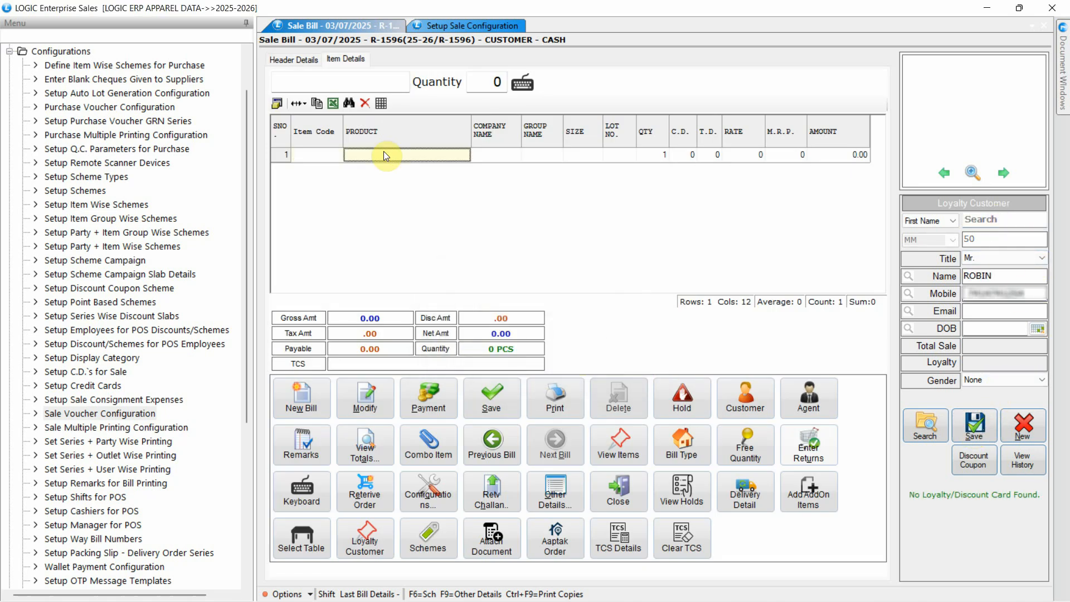
Step: Keep the bill type as Regular and add item code ACI01672255 to the bill
left_click(674, 446)
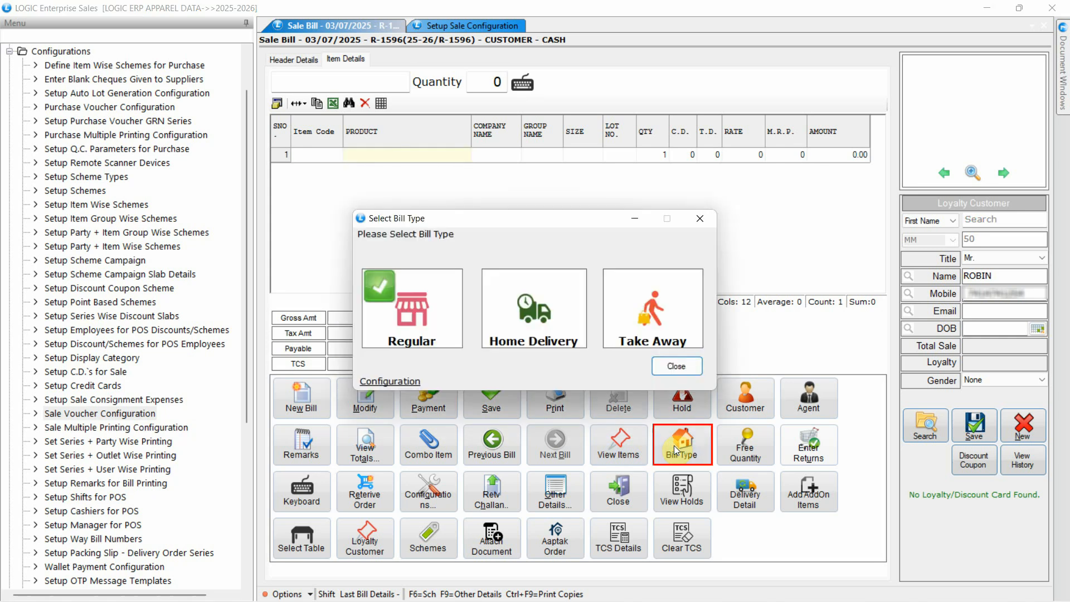
left_click(672, 366)
type("ACI01672255")
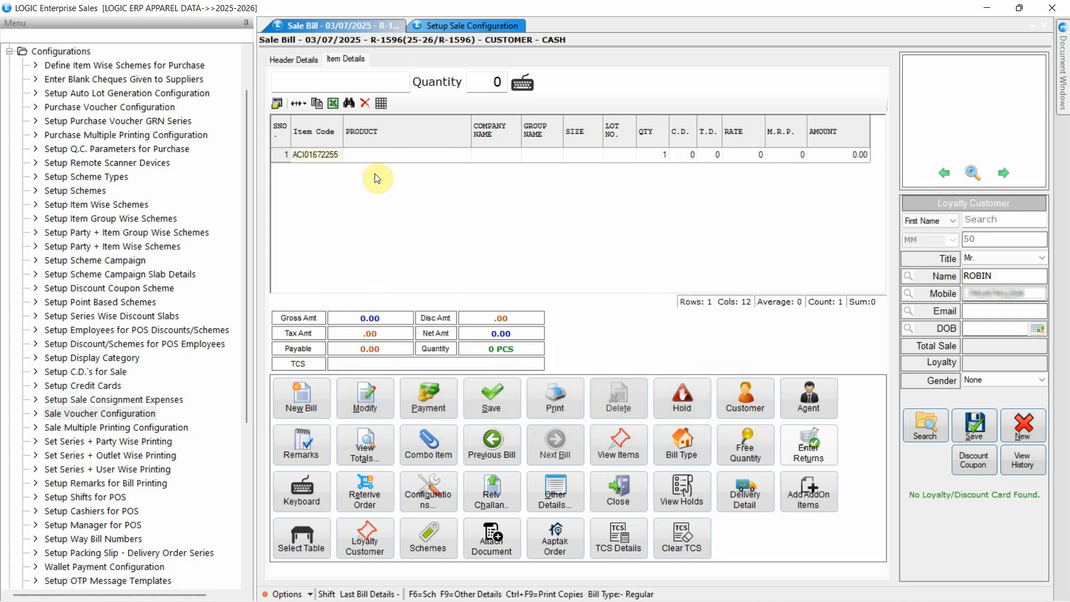
key("Return")
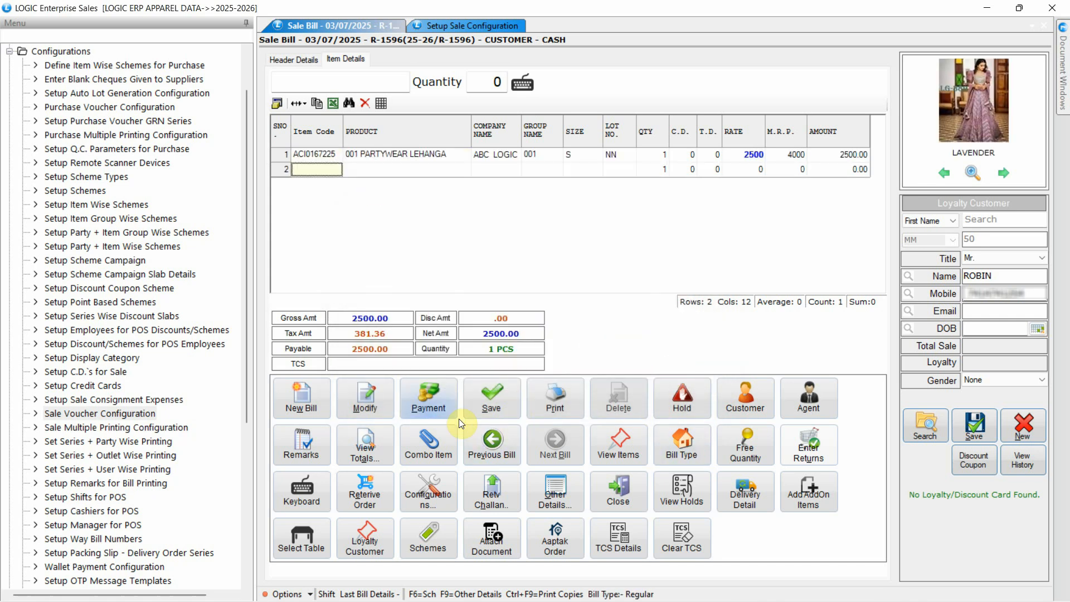
Step: Settle the bill with 1000 on credit and the remaining 1500 in cash
left_click(444, 414)
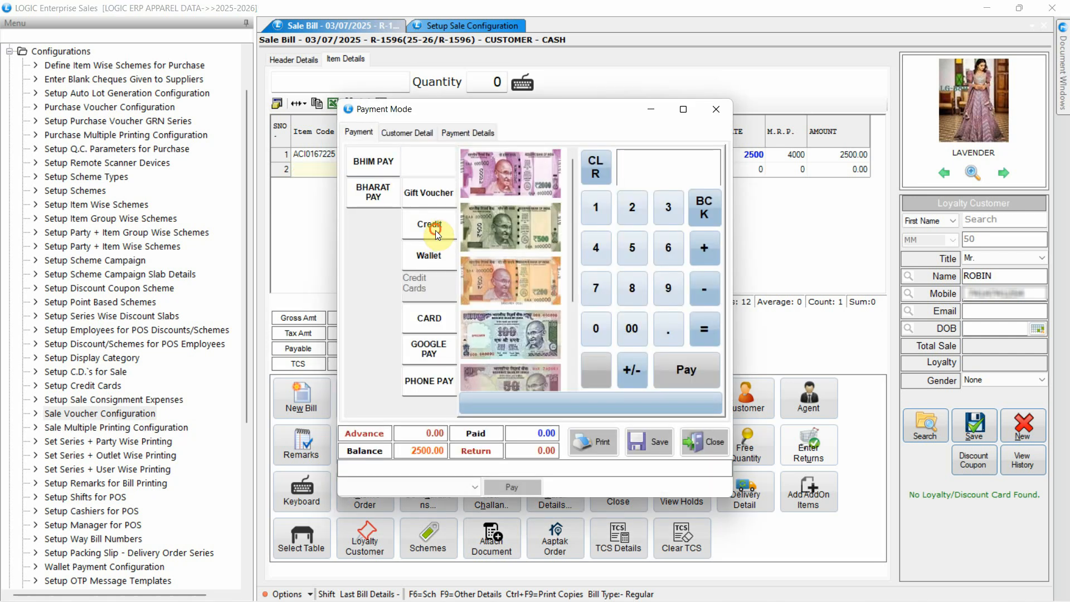
type("1000")
left_click(687, 332)
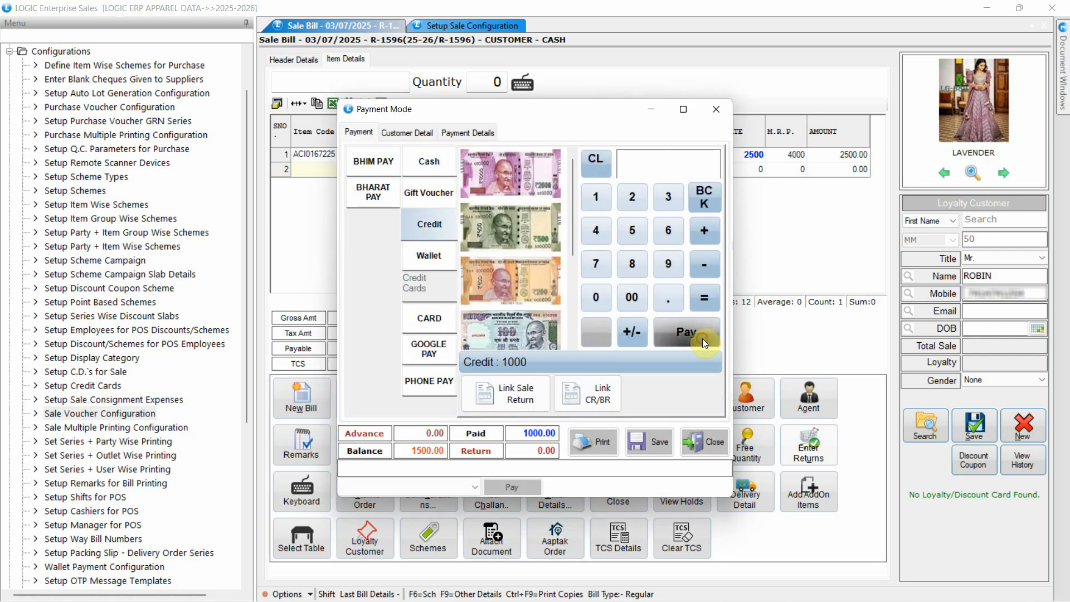
left_click(431, 164)
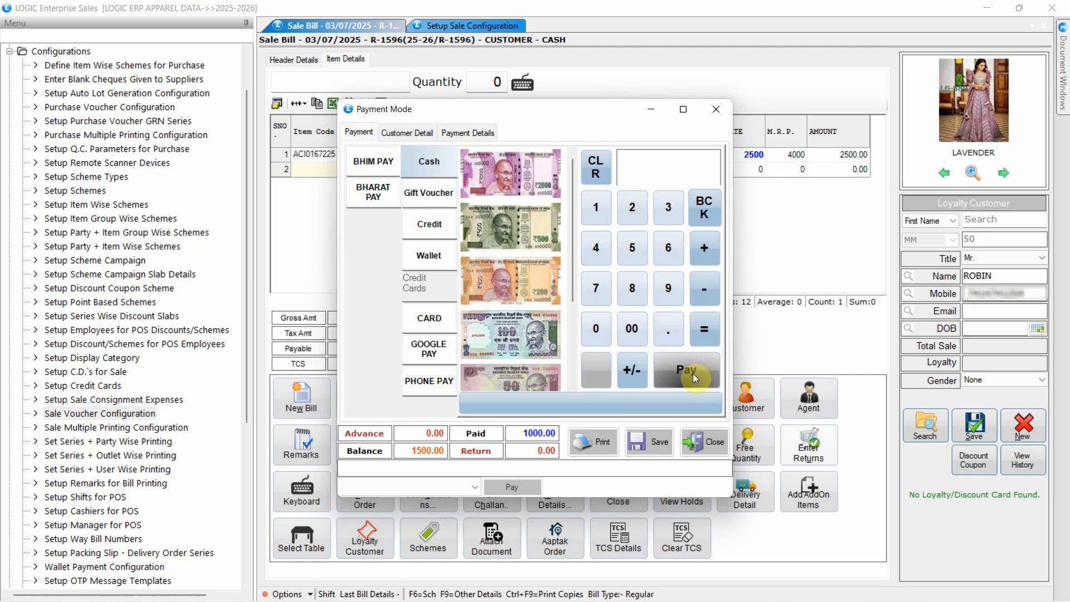
left_click(694, 372)
Step: Review the payment details of the split payment and save the bill
left_click(468, 132)
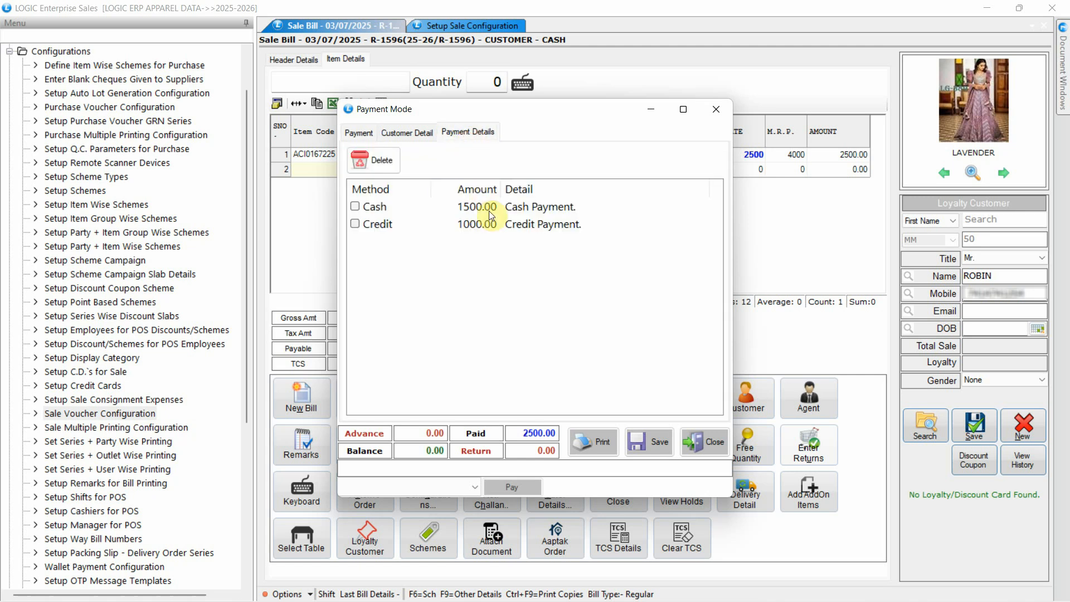
left_click(358, 132)
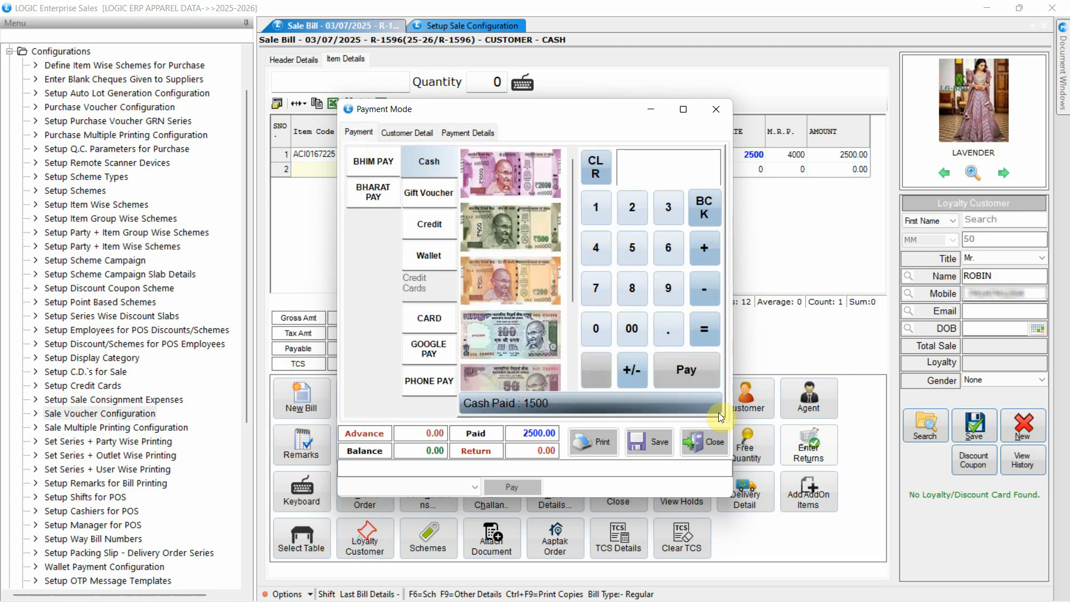
left_click(664, 441)
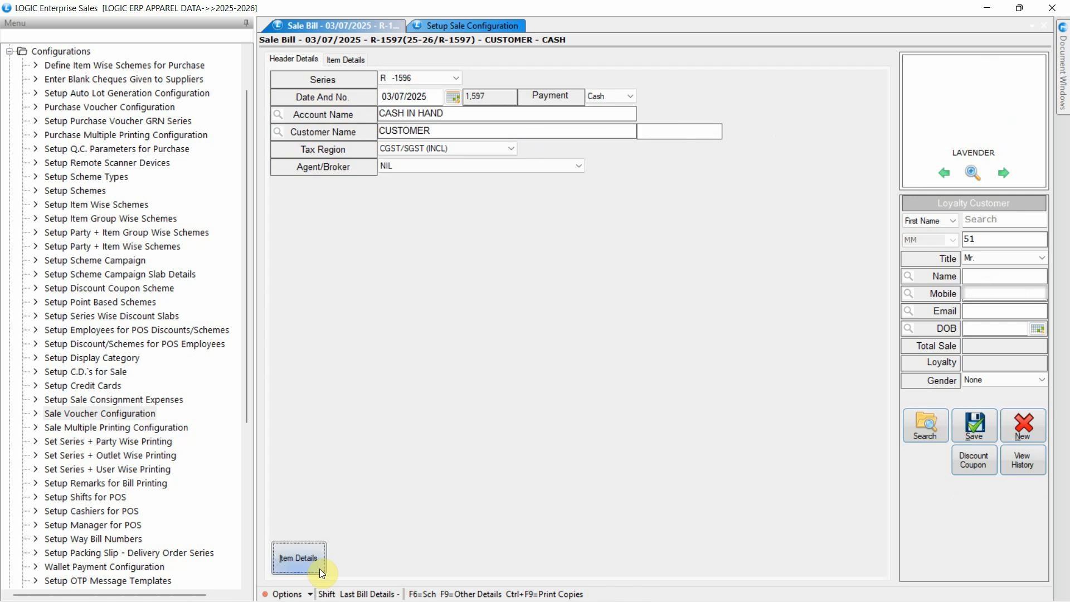
Step: Recall the previously saved bill and check the customer name in its header details
left_click(320, 570)
left_click(489, 456)
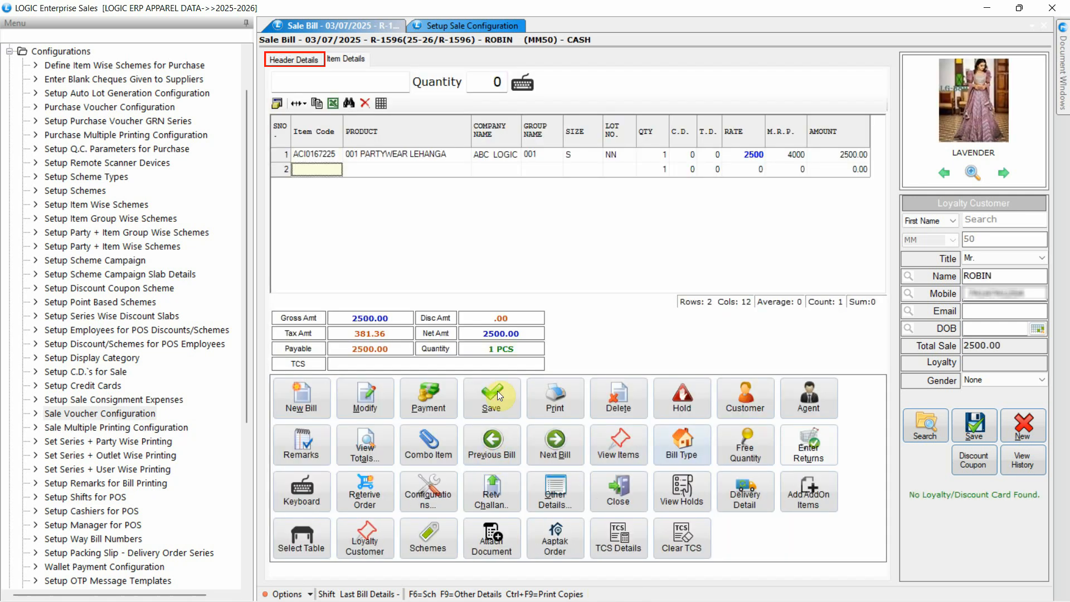
left_click(292, 60)
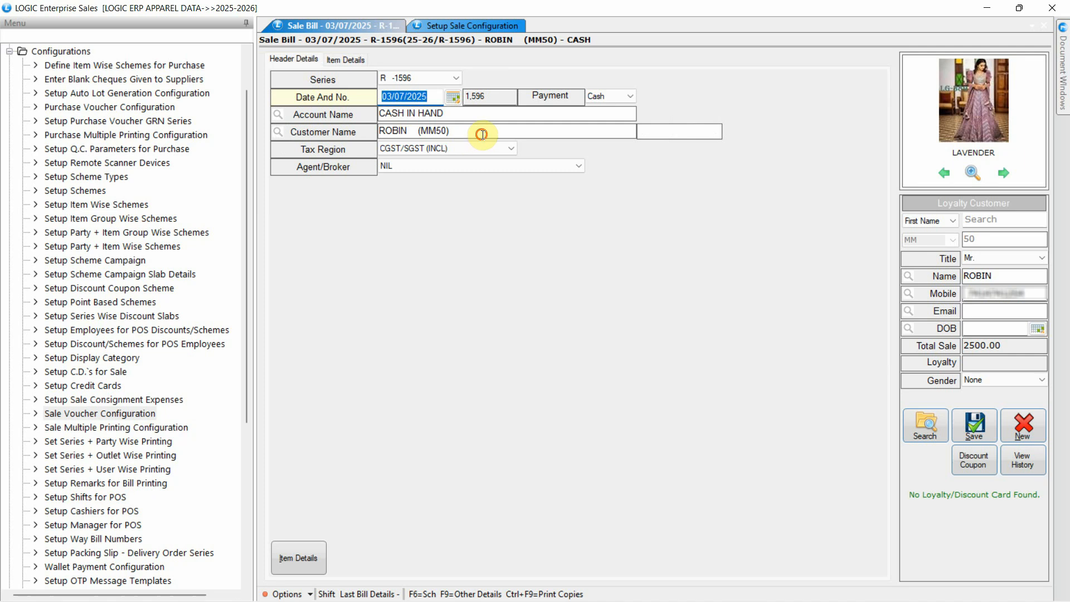
left_click(483, 134)
left_click_drag(459, 131, 380, 130)
left_click(463, 129)
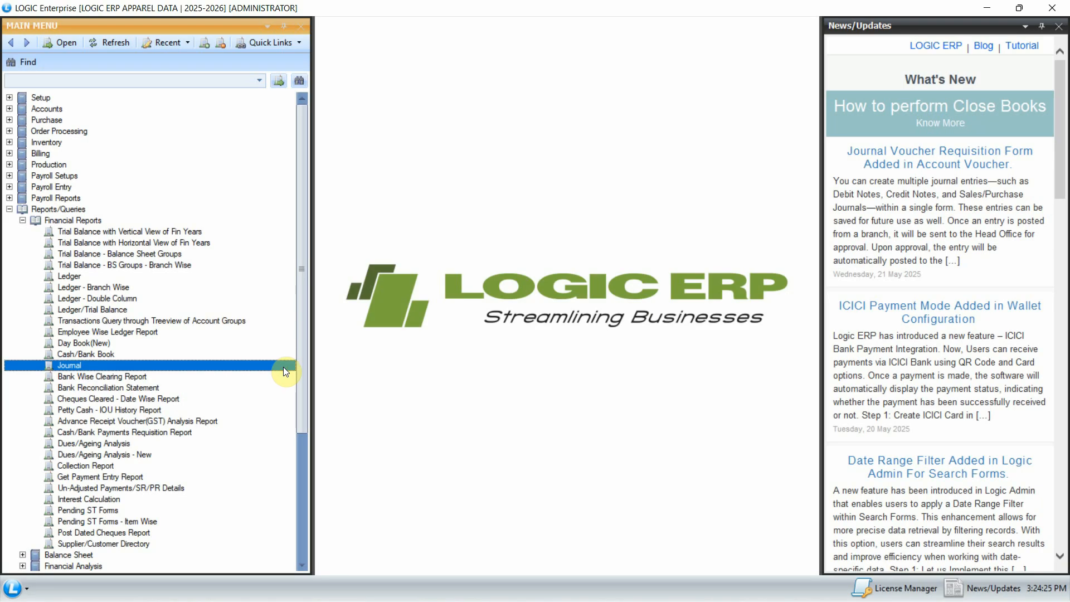
Step: Open the Journal report and filter its sale vouchers to the retail customer found by first name
double_click(284, 365)
left_click(924, 111)
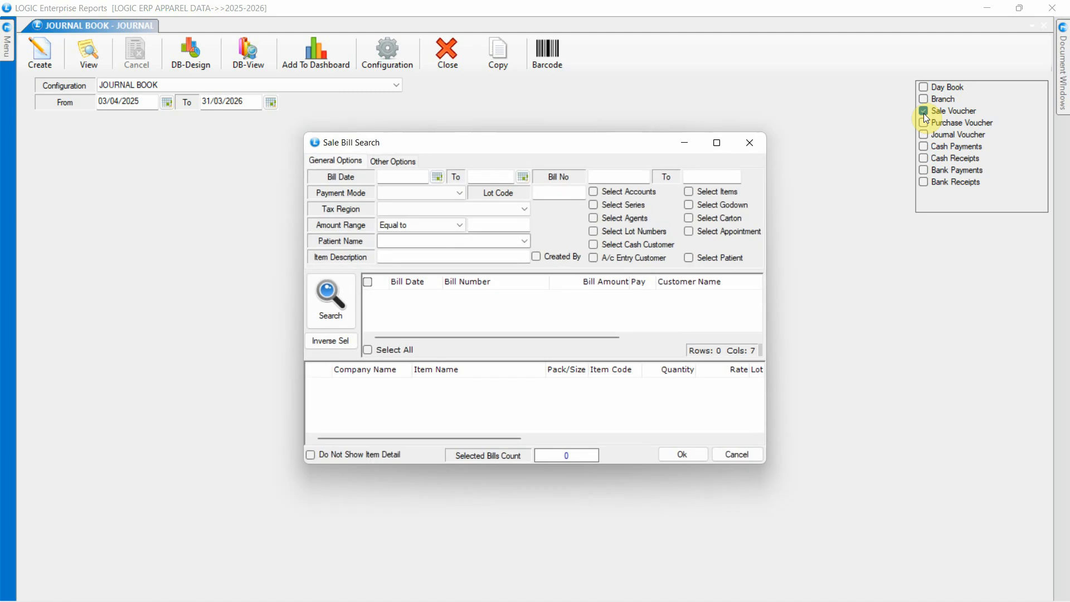
left_click(410, 159)
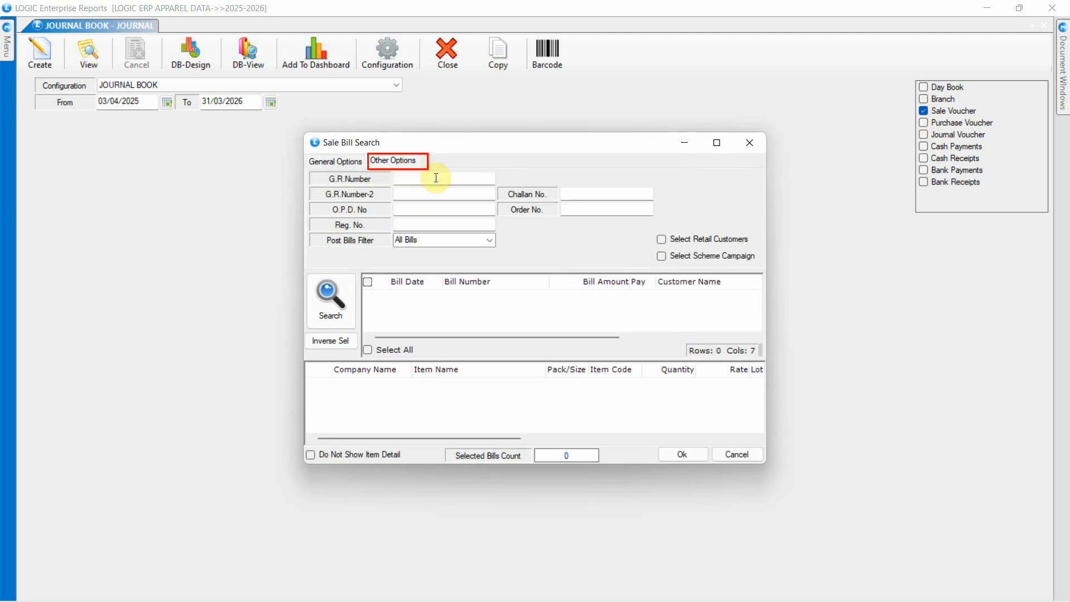
left_click(665, 247)
type("ROBIN")
left_click(733, 283)
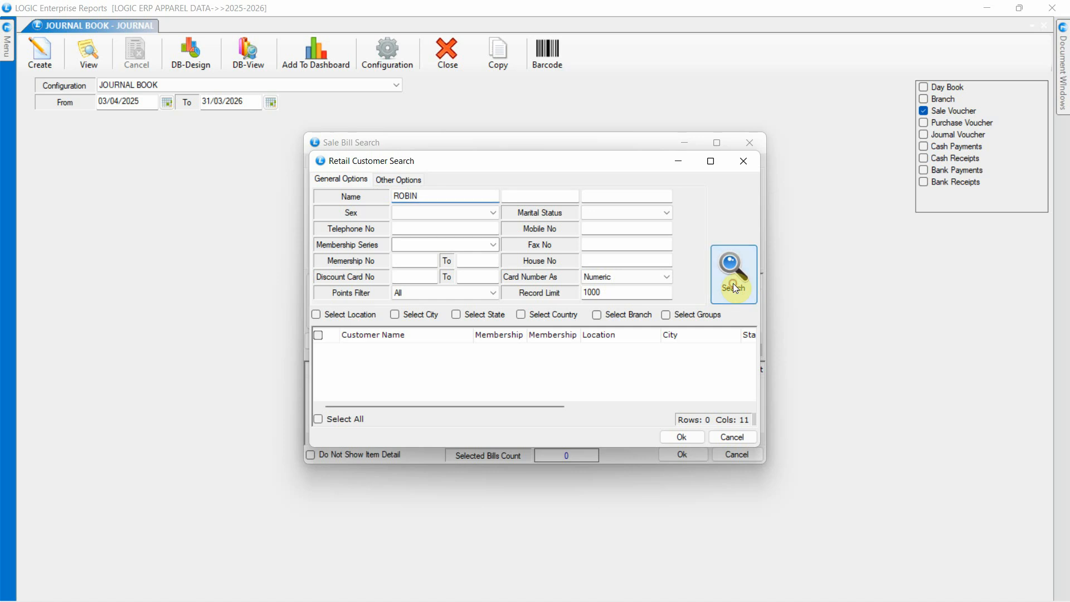
left_click(318, 349)
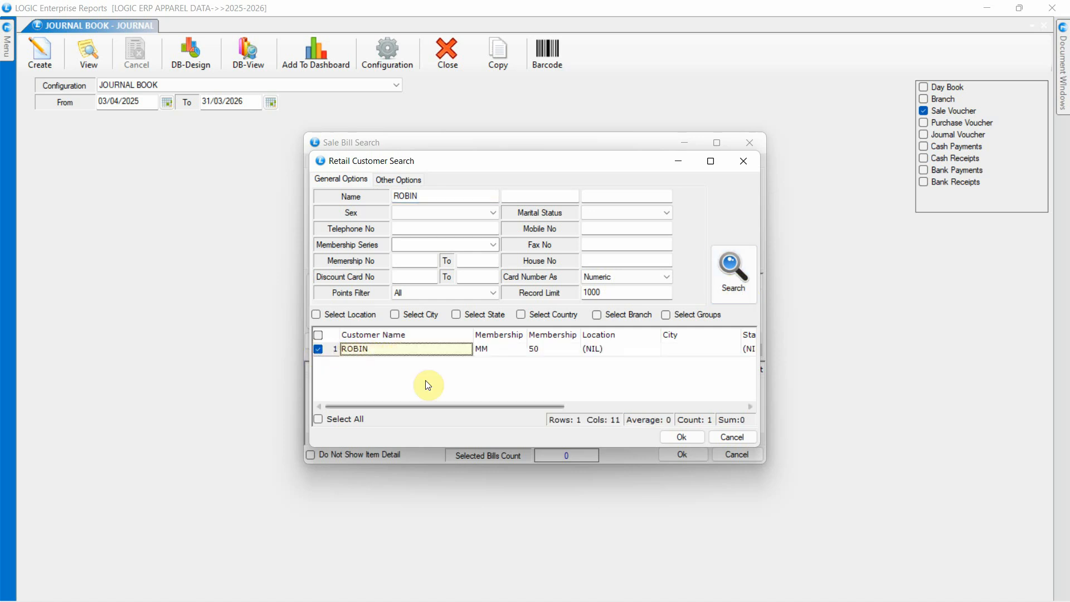
left_click(664, 437)
Step: Search the customer's sale bills, select the bill dated 03/07/2025, and create the journal report
left_click(332, 310)
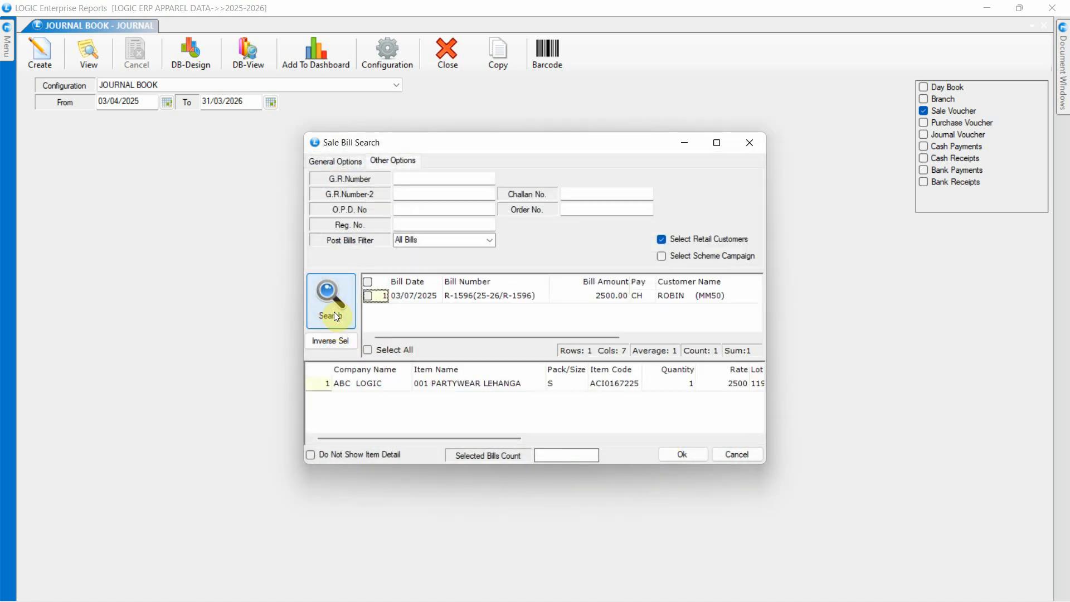
left_click(368, 296)
left_click(675, 452)
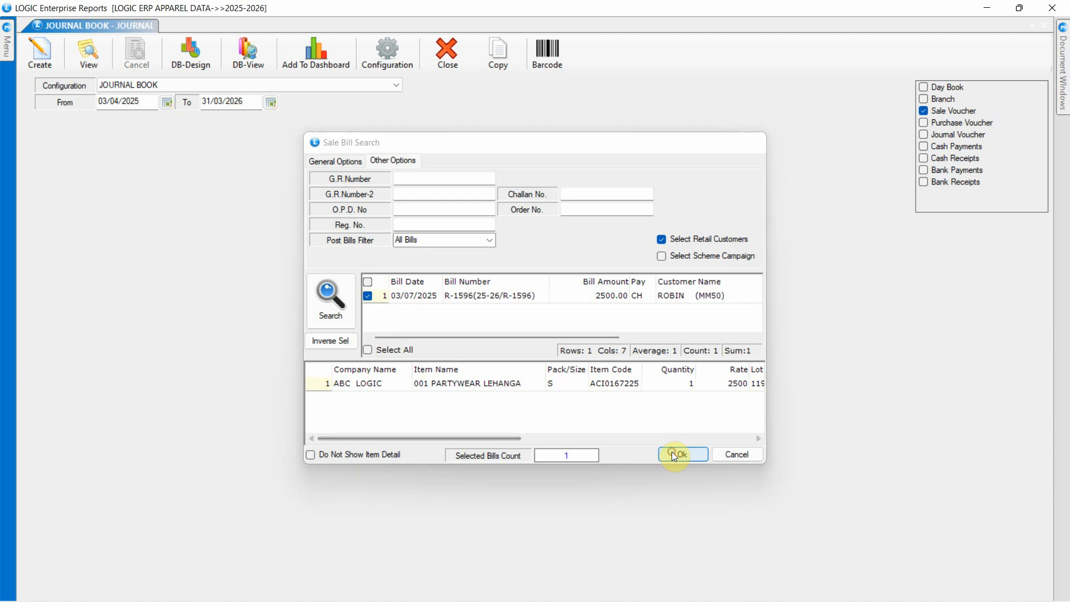
left_click(49, 66)
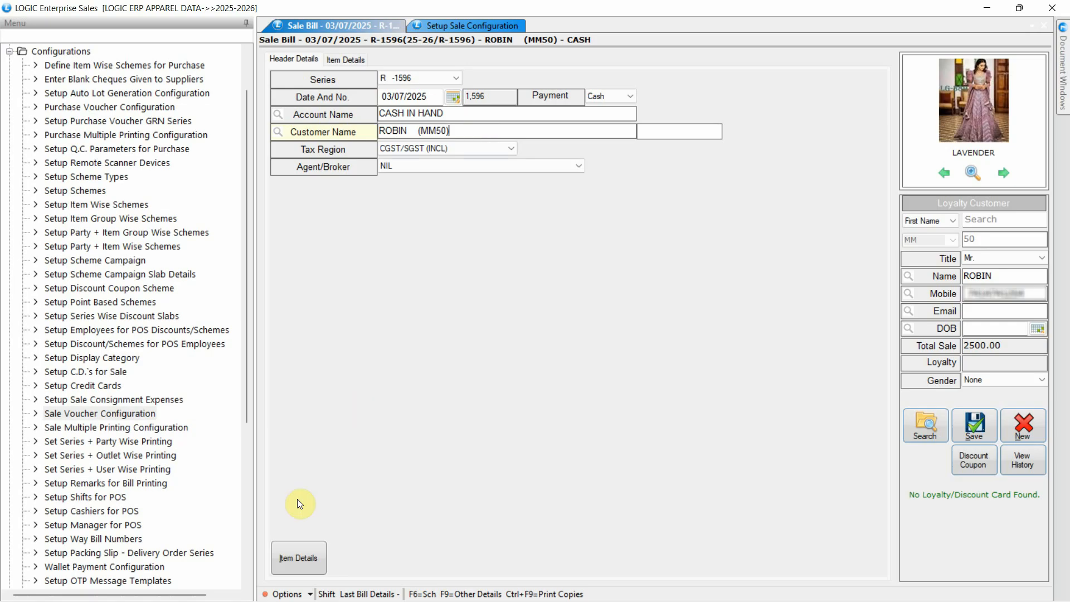
Step: Go back to the sale bill's item details and start a new bill
left_click(299, 558)
left_click(304, 397)
left_click(555, 356)
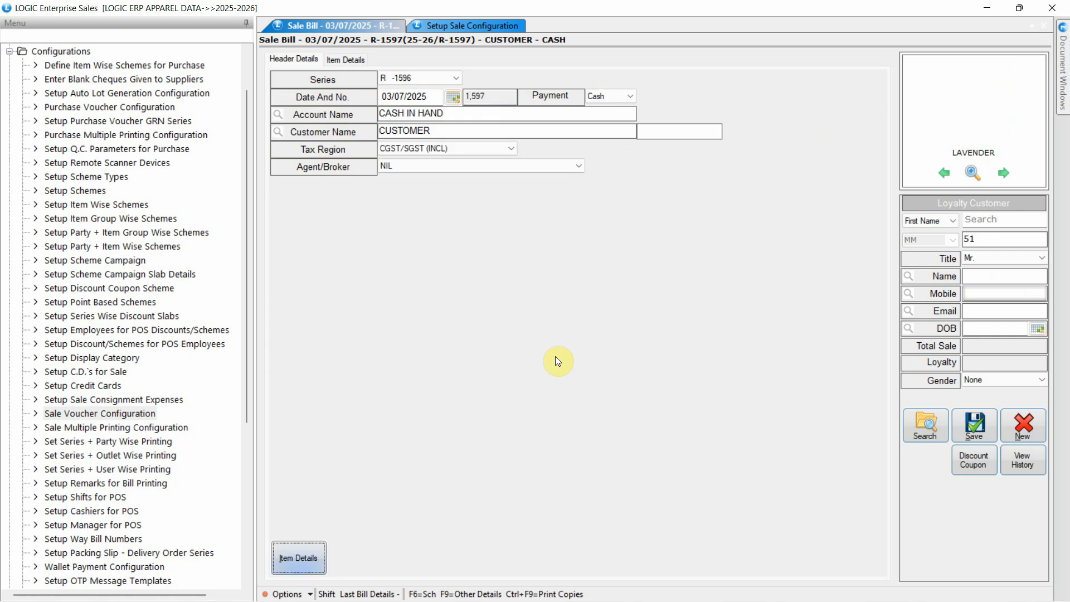
Step: Load the existing loyalty customer into the bill by first name, save the customer, and enter item code ACI01672255
left_click(1022, 223)
type("RAJ")
key("Return")
left_click(974, 425)
left_click(531, 357)
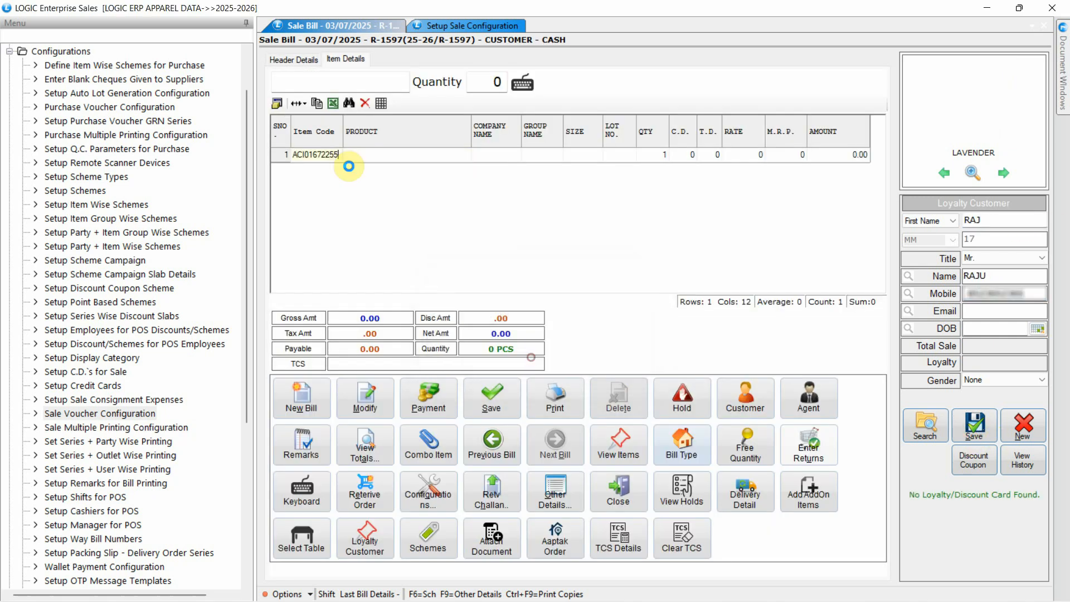
Step: Set the bill type to Home Delivery, filling in the customer's contact details and delivery address
left_click(666, 453)
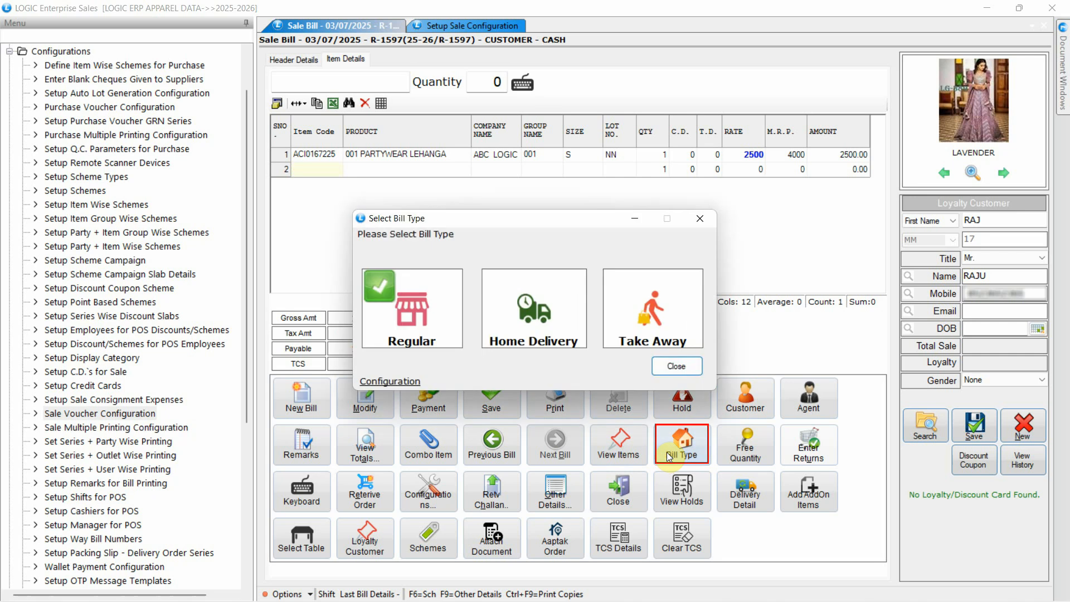
left_click(527, 339)
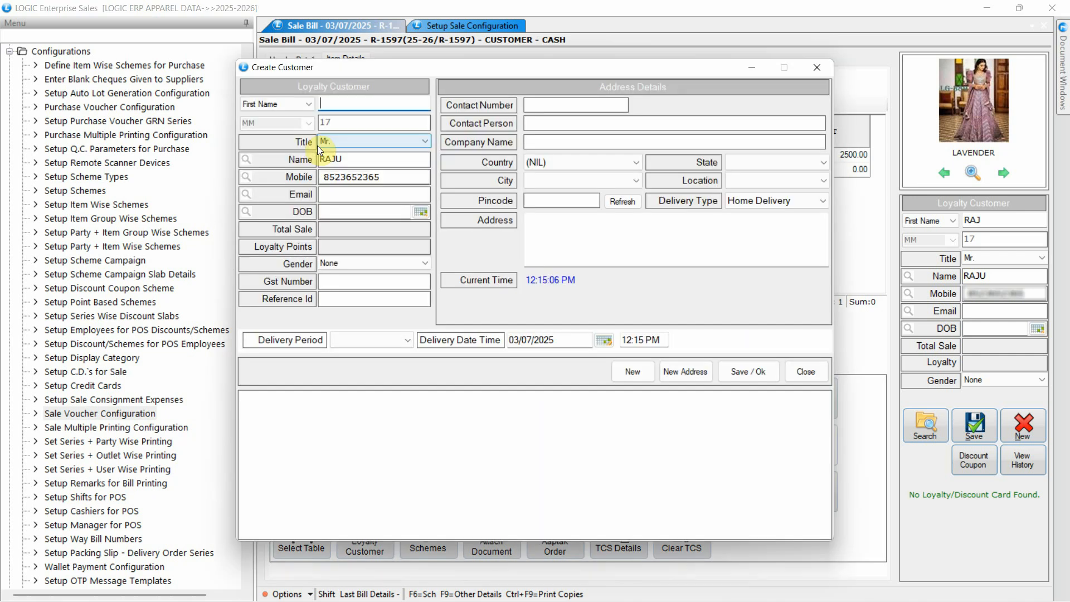
type("PLOT NO.-963")
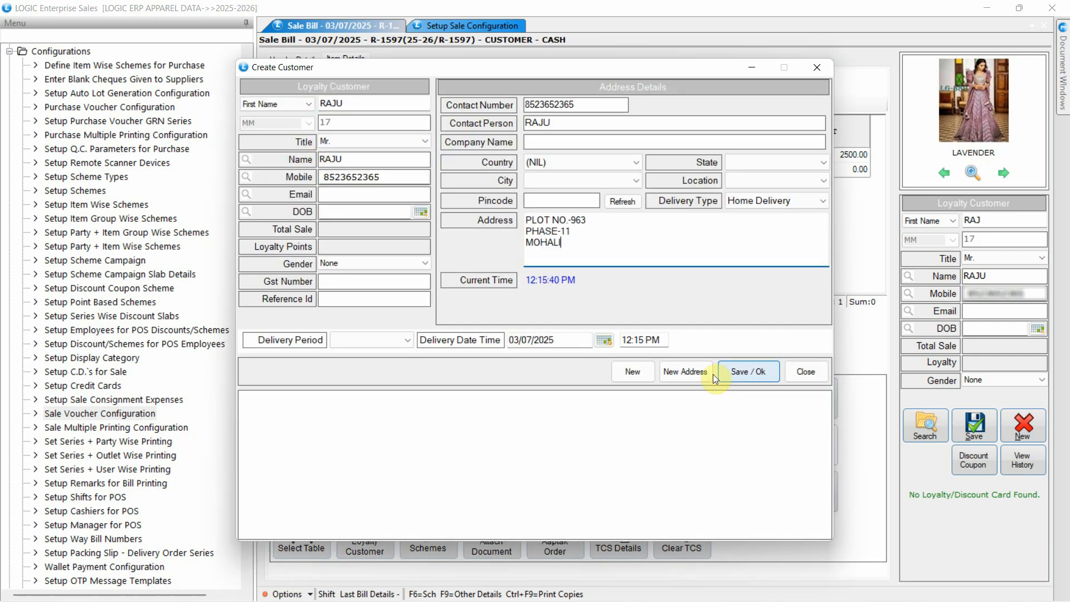
left_click(730, 371)
Step: Split the home delivery bill's payment into 1000 on credit and the remaining 1500 in cash
left_click(494, 413)
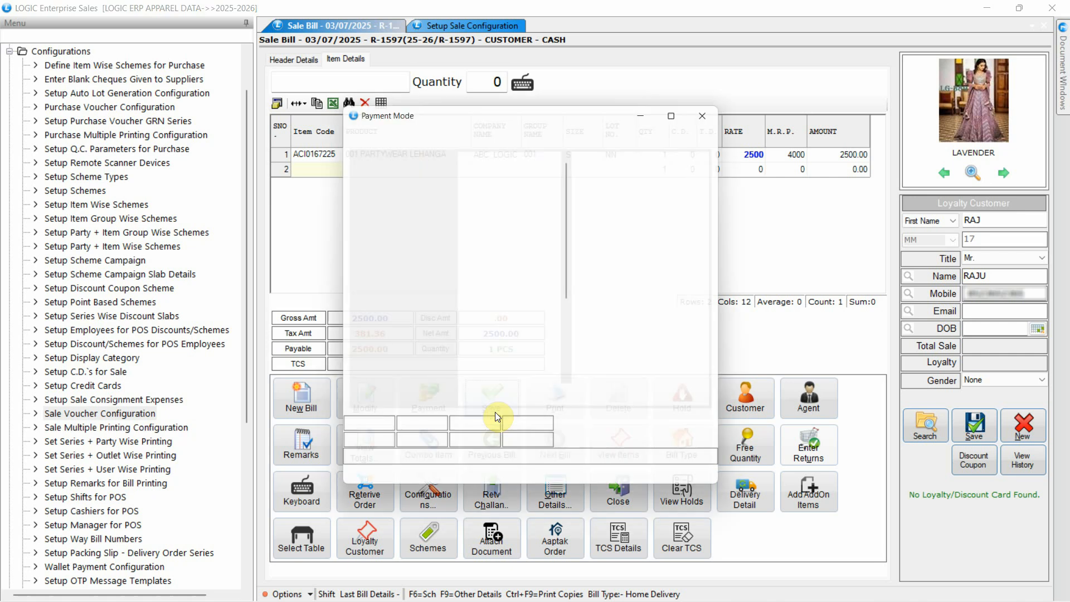
left_click(429, 224)
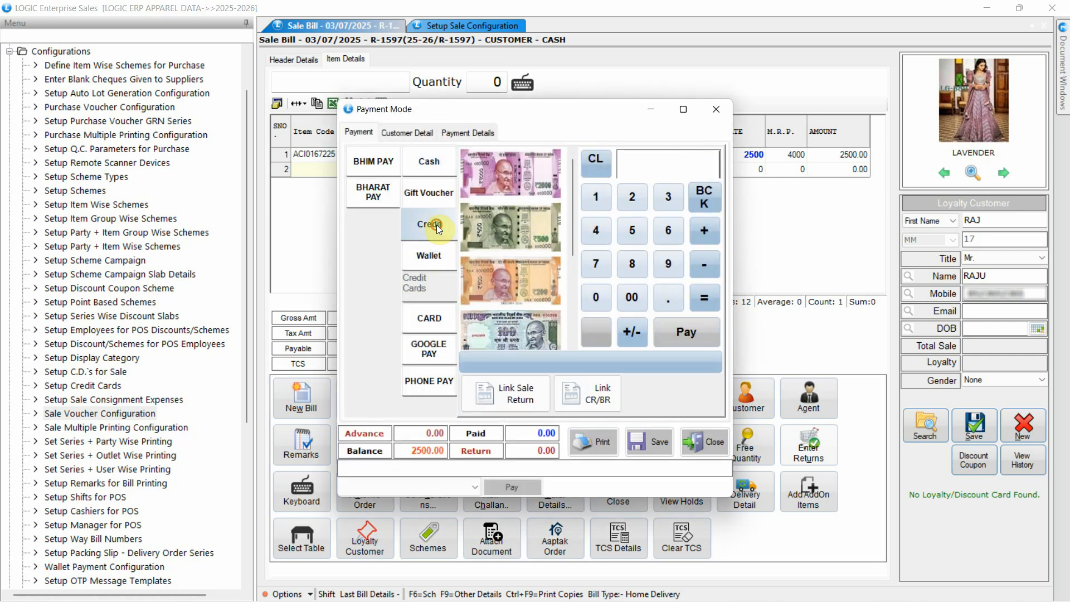
type("1000")
key("Return")
left_click(421, 157)
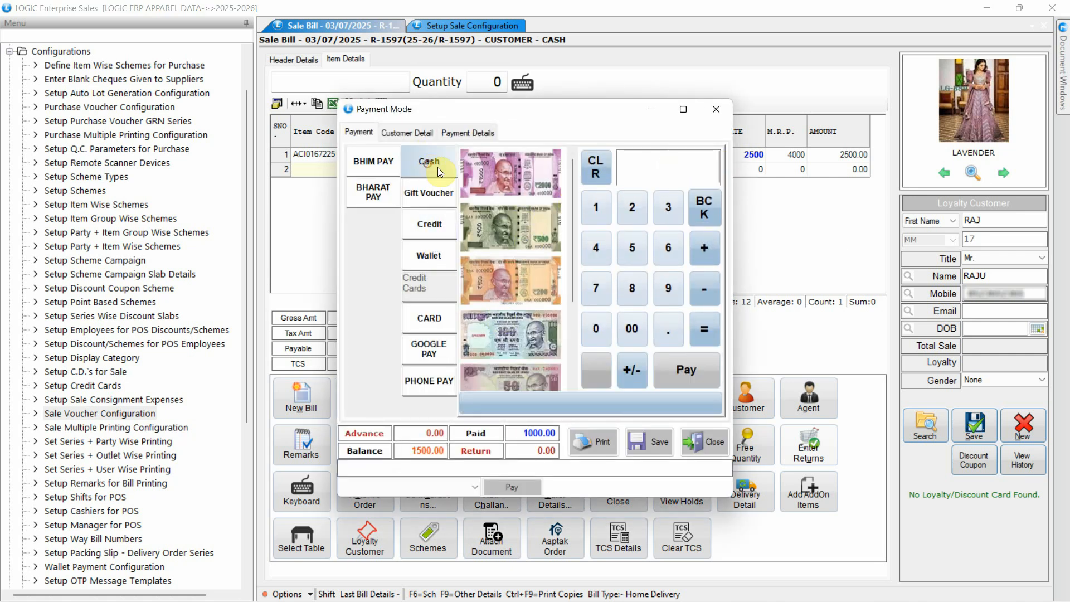
left_click(688, 368)
Step: Review the payment breakdown of the home delivery bill and save the bill
left_click(497, 132)
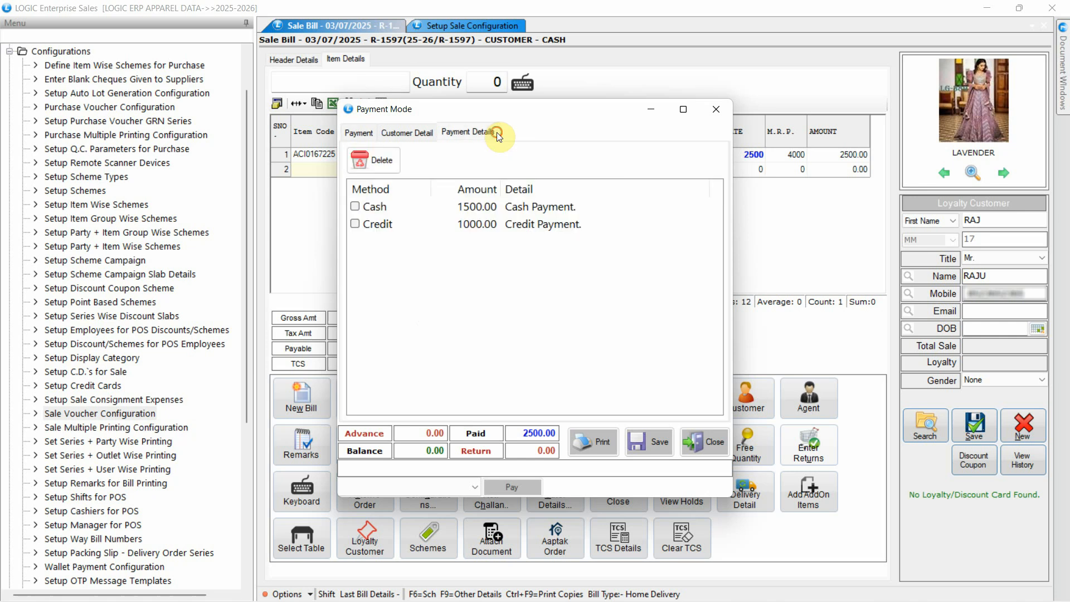
left_click(359, 132)
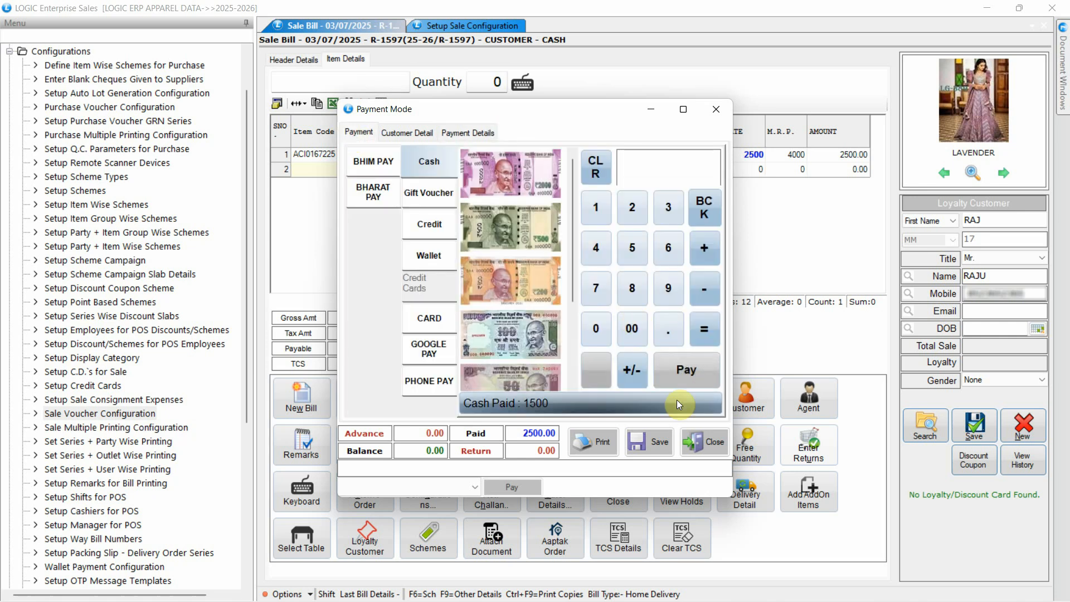
left_click(656, 436)
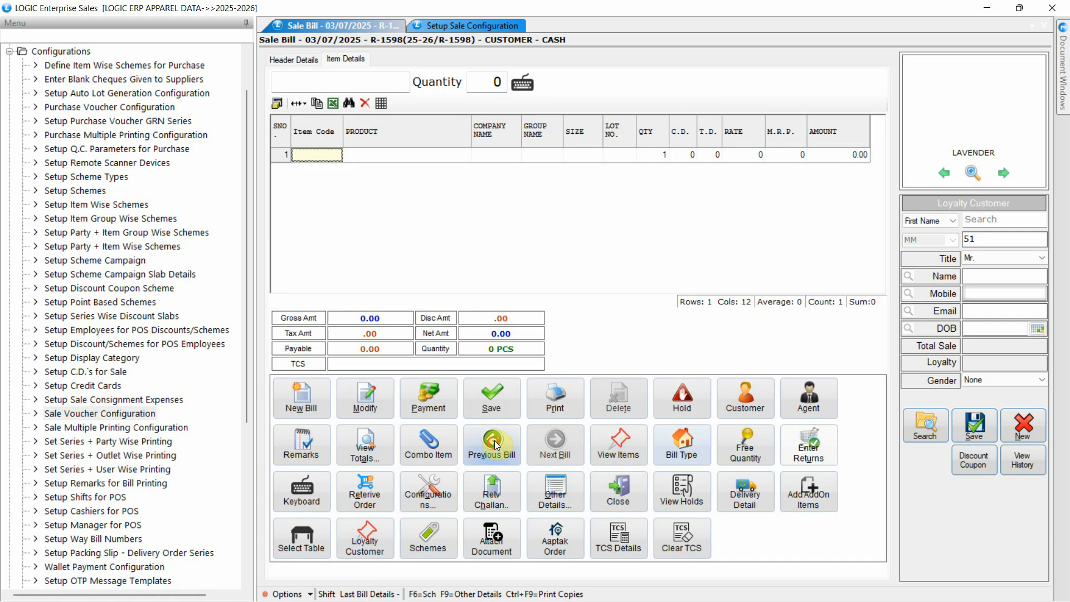
Step: Reopen the home delivery bill just saved and show its header details
left_click(493, 442)
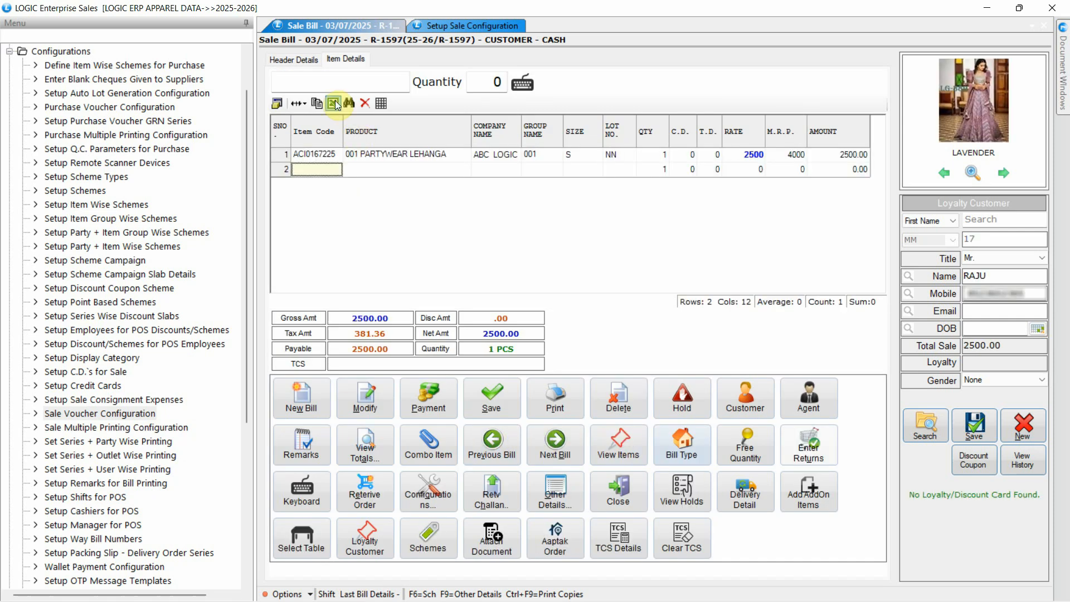
left_click(317, 65)
left_click(451, 135)
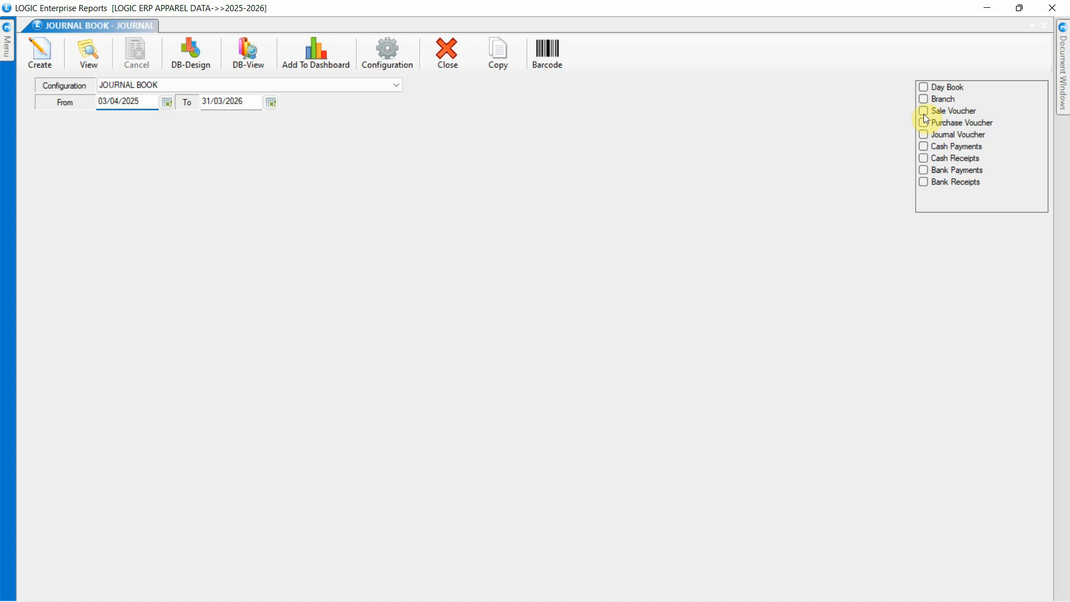
Step: Filter the journal book's sale vouchers by the retail customer's name and select that customer's bill dated 03/07/2025
left_click(925, 112)
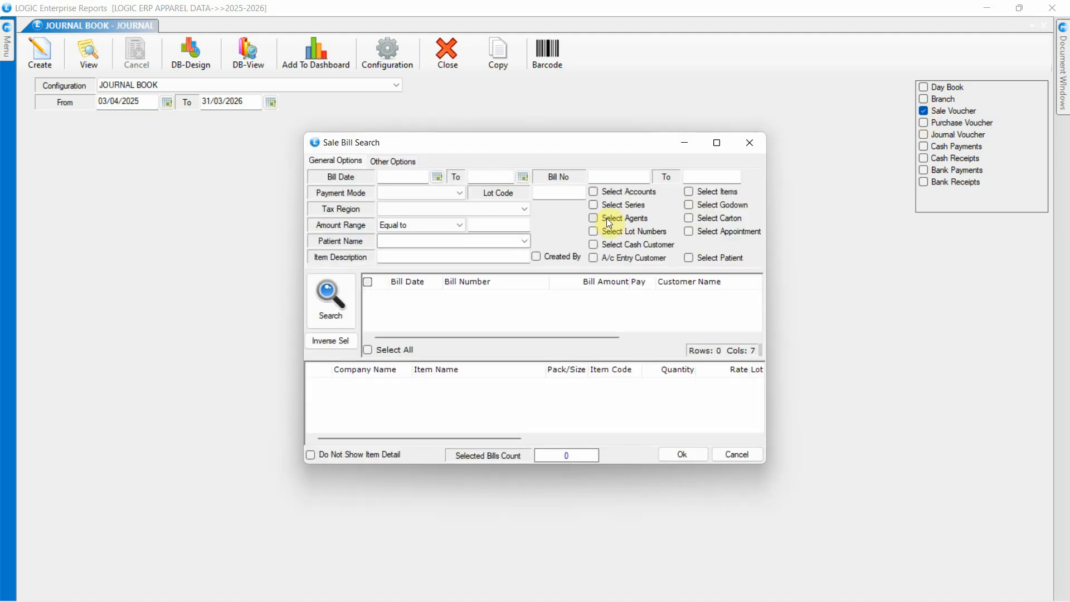
left_click(406, 162)
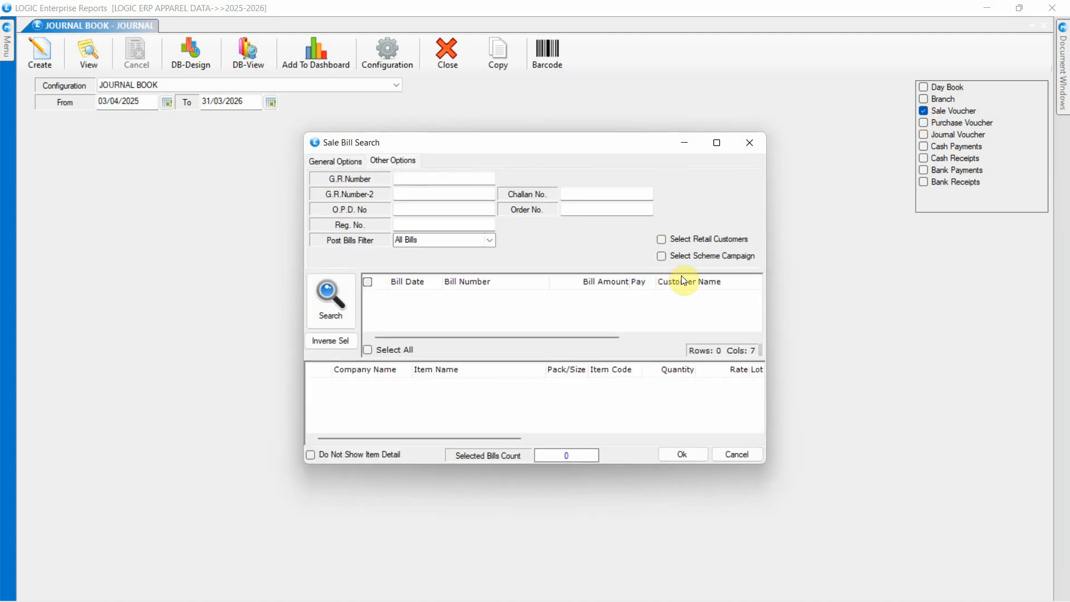
left_click(728, 240)
type("RAJU")
left_click(733, 273)
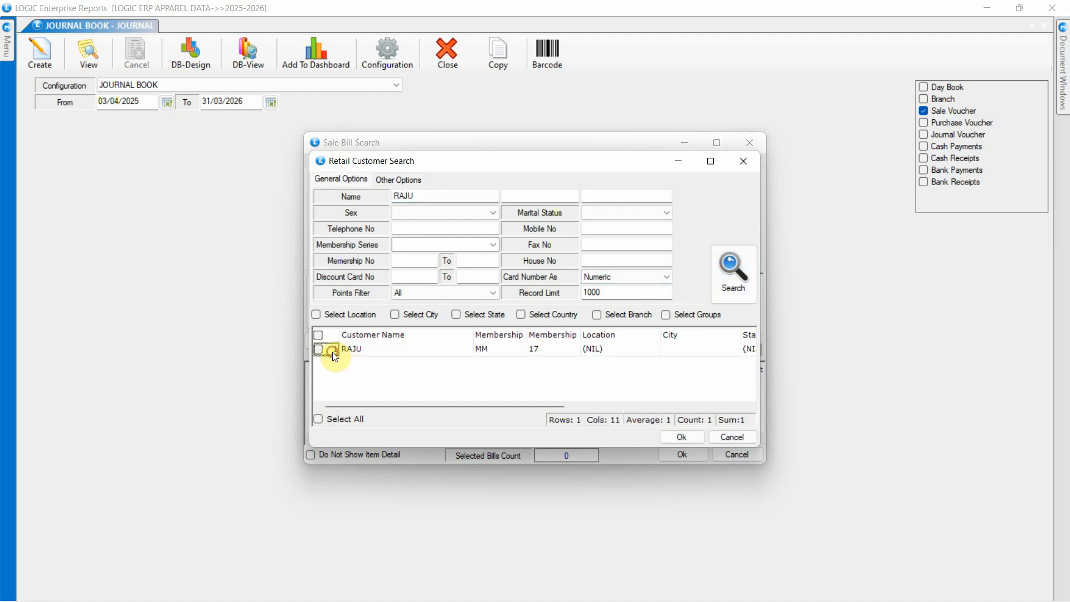
left_click(674, 438)
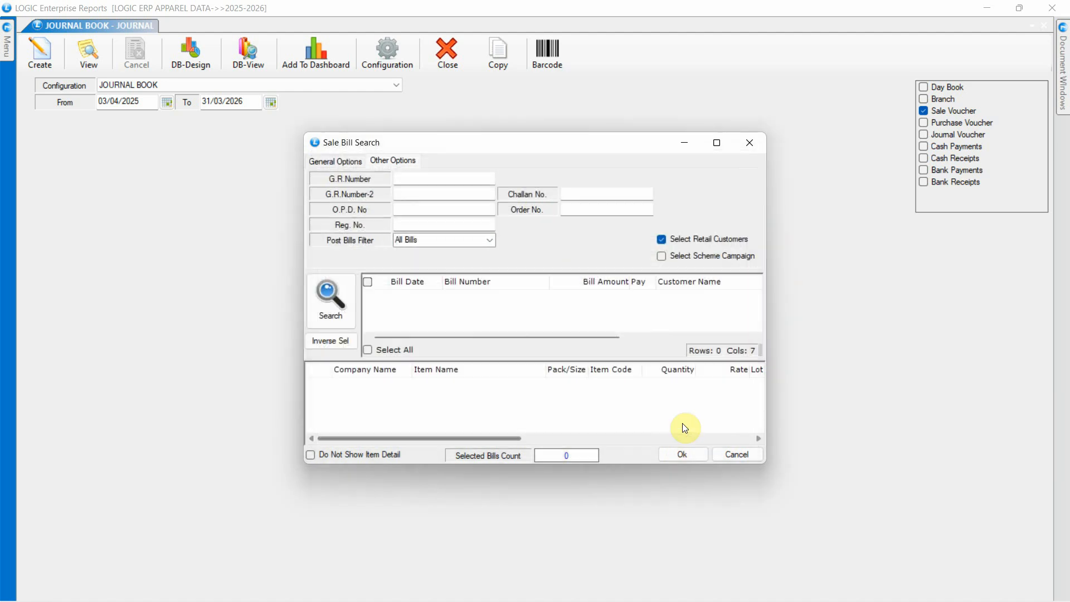
left_click(335, 316)
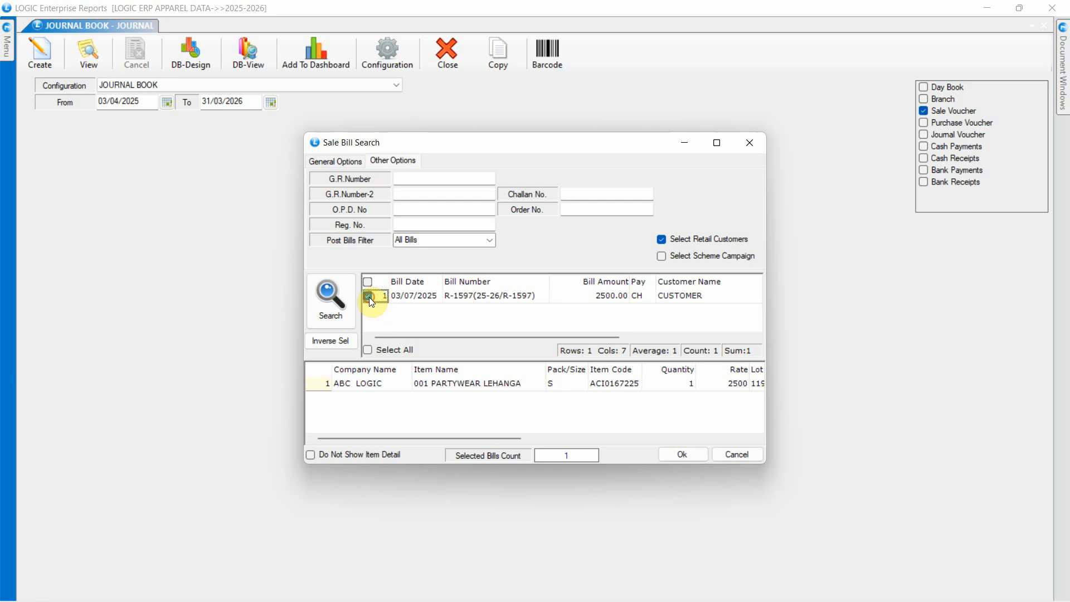
left_click(682, 454)
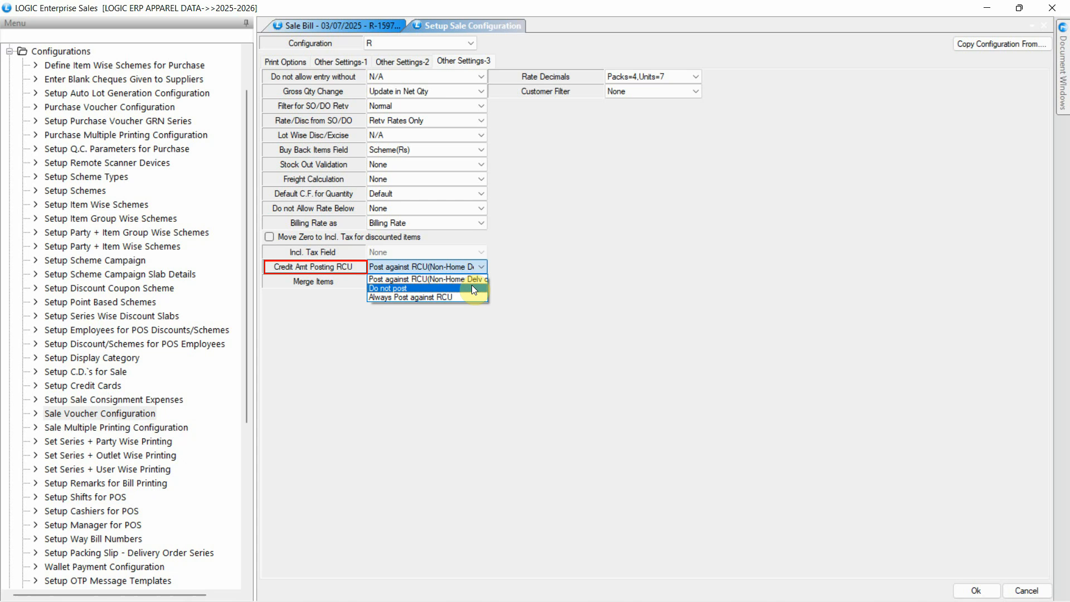
Step: Set Credit Amt Posting RCU to Do not post for configuration R and save the configuration
left_click(473, 290)
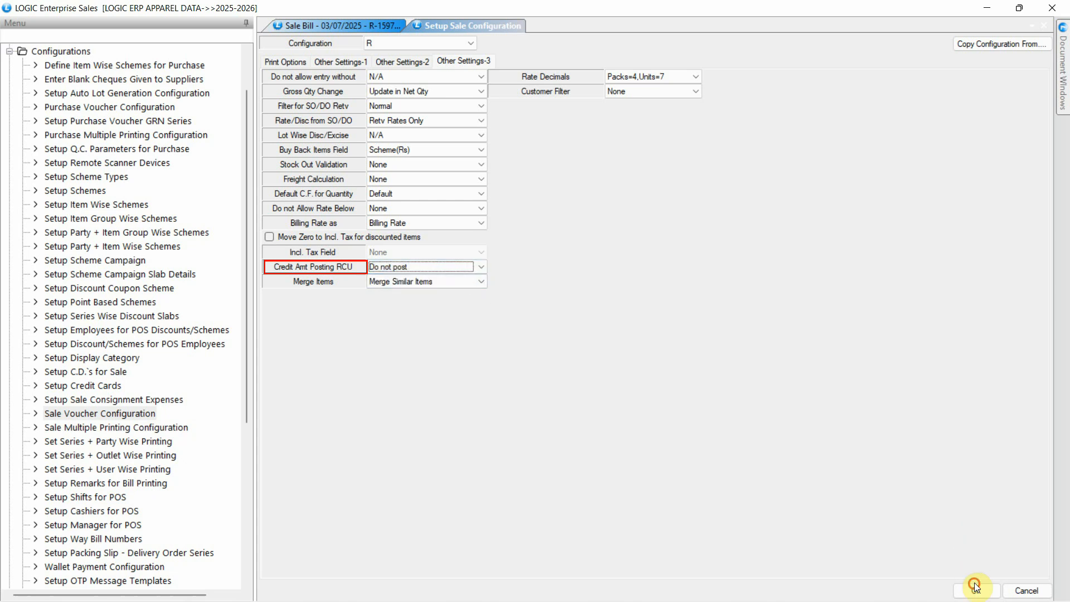
left_click(976, 590)
left_click(525, 355)
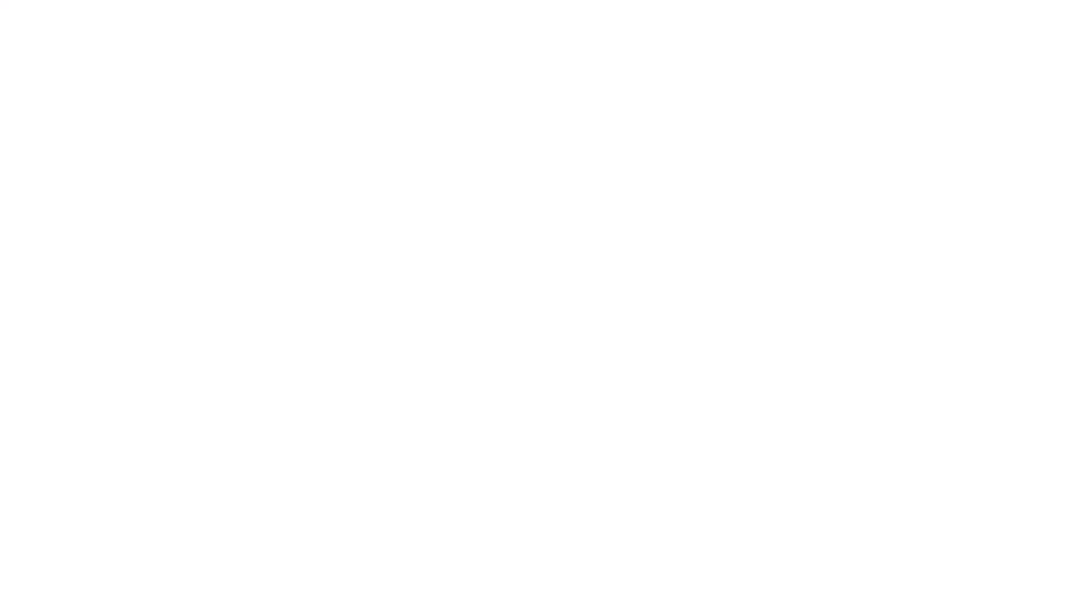
key("Return")
Step: Load another existing loyalty customer into the new bill by first name and save the customer record
left_click(995, 219)
type("TANISHA")
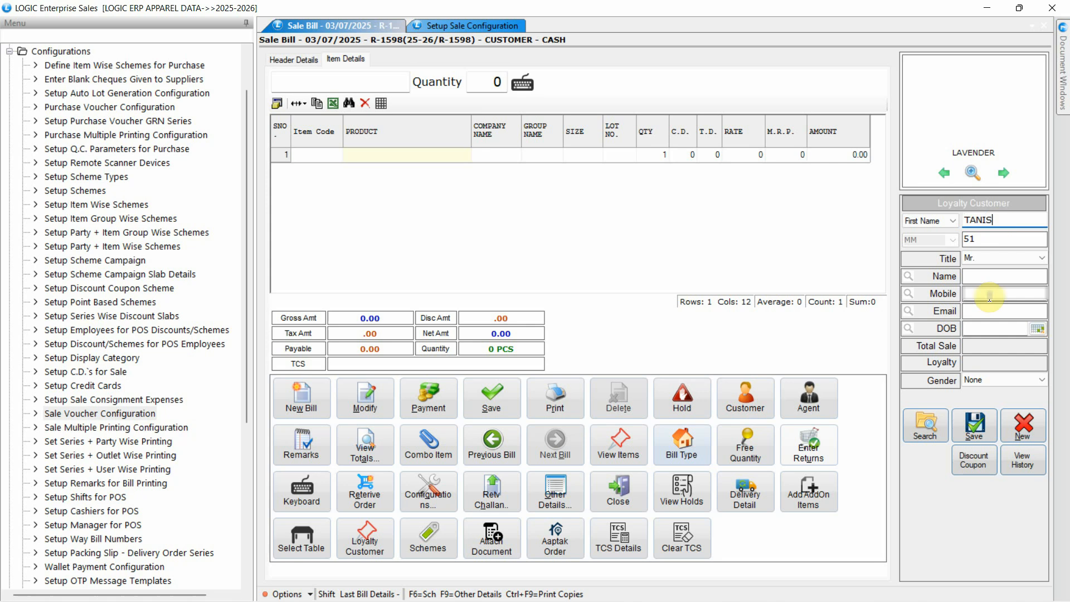
key("Return")
left_click(974, 426)
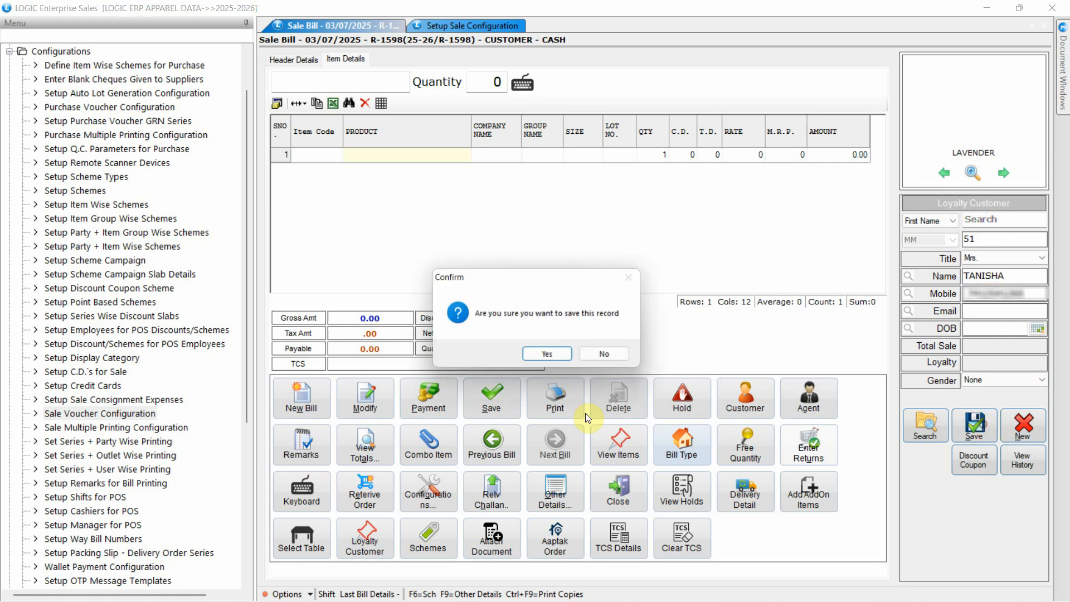
left_click(543, 357)
left_click(574, 357)
Step: Add item ACI0167225 to the bill and choose Regular as the bill type
type("ACI01672255")
key("Return")
left_click(682, 444)
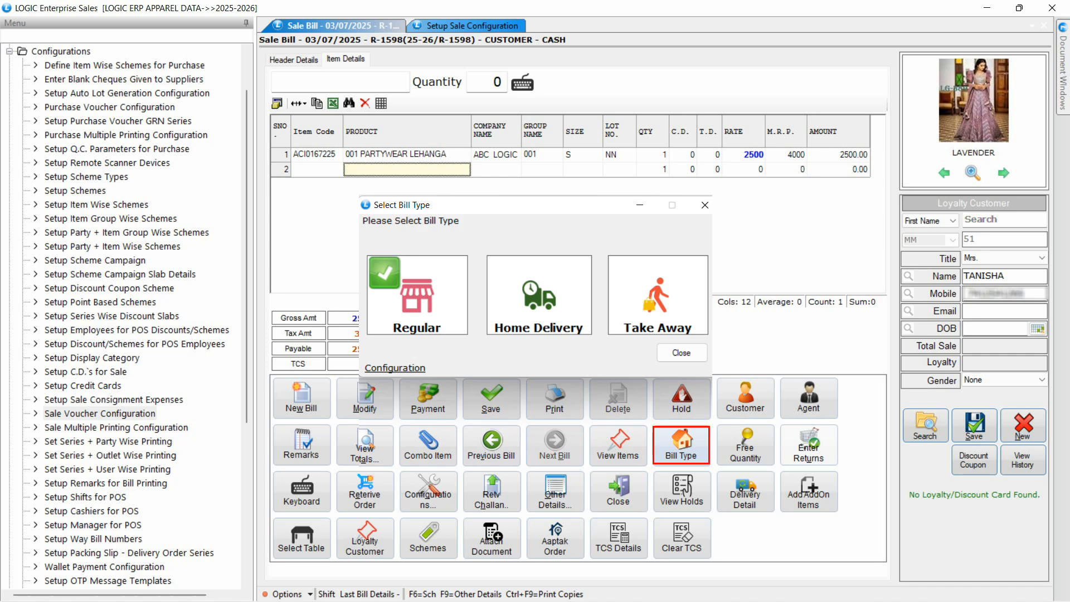
key("Return")
Step: Split the regular bill's payment into 1000 on credit and the remaining 1500 in cash
left_click(423, 395)
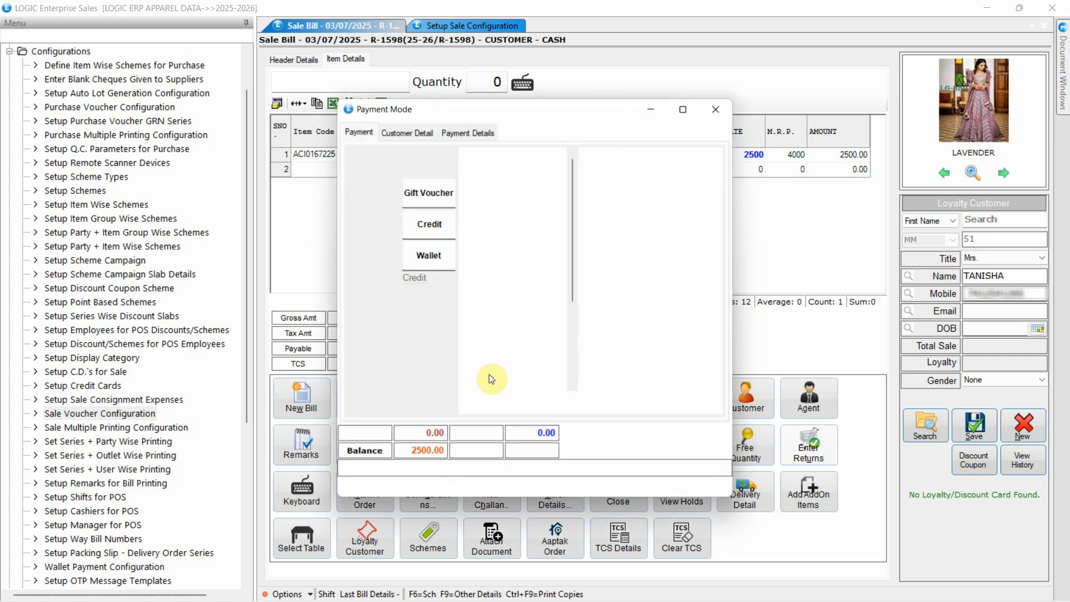
left_click(439, 225)
left_click(658, 166)
type("1000")
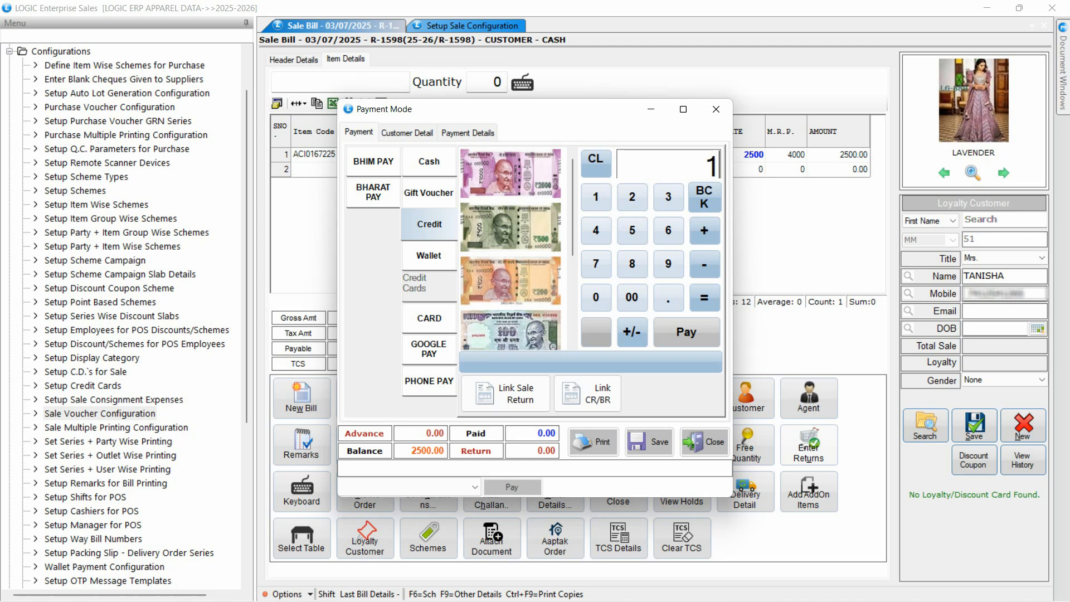
left_click(686, 332)
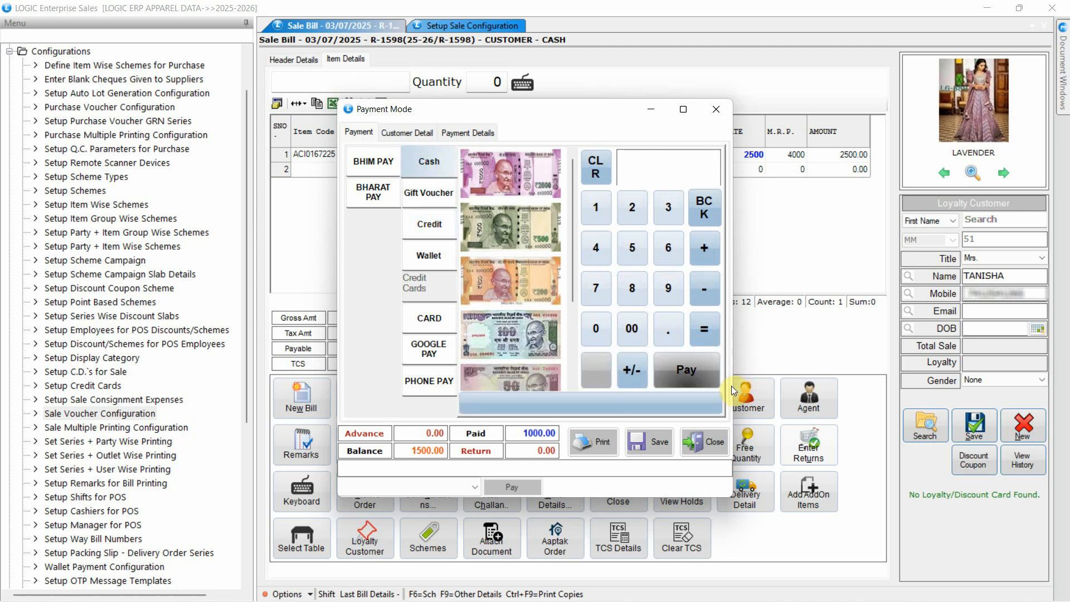
left_click(685, 371)
Step: Review the payment breakdown of the regular bill and save the bill
left_click(468, 133)
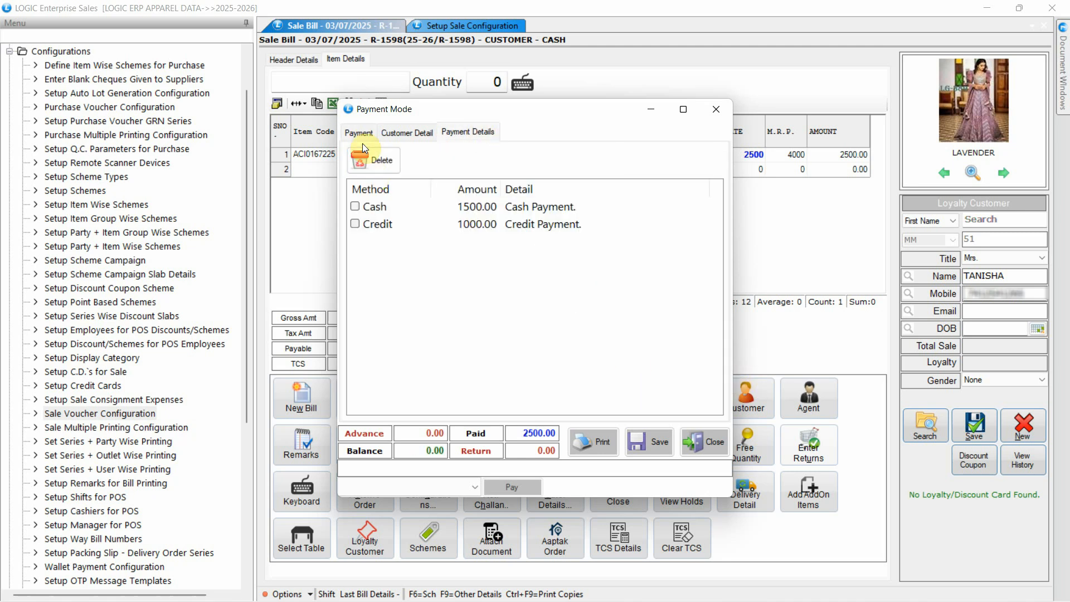
left_click(359, 133)
left_click(650, 442)
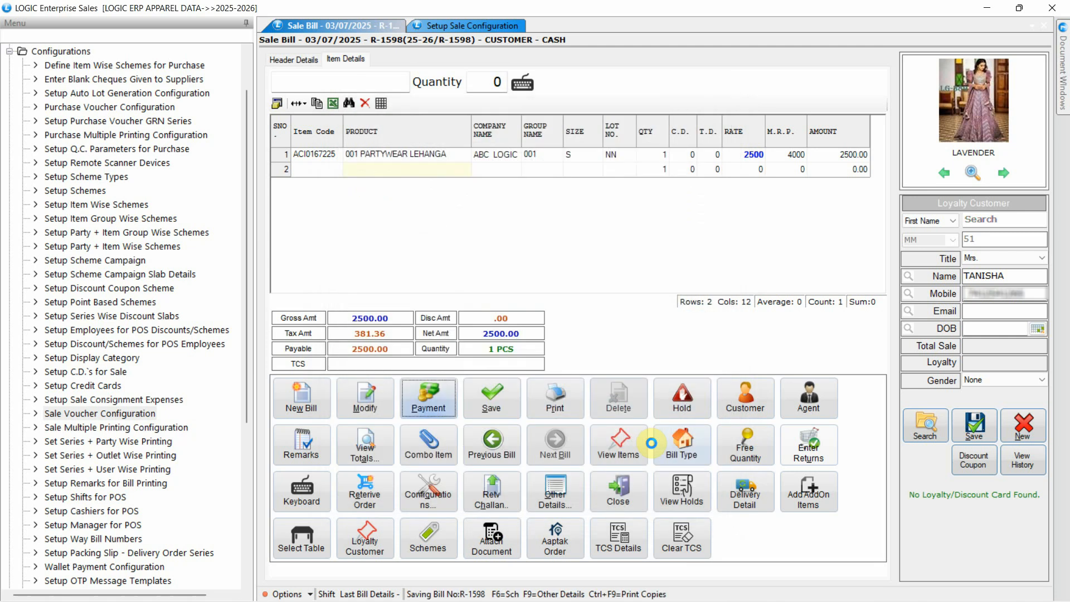
key("Return")
key("Return")
key("Return")
key("Return")
key("Return")
key("Return")
key("Return")
key("Return")
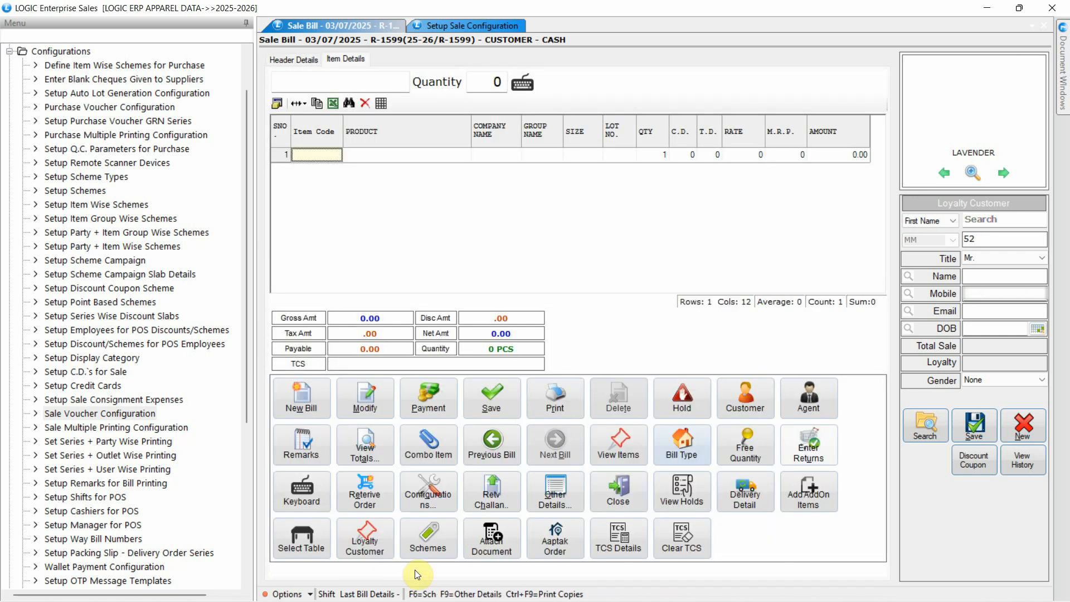
Step: Reopen the regular bill just saved and show its header details
left_click(492, 441)
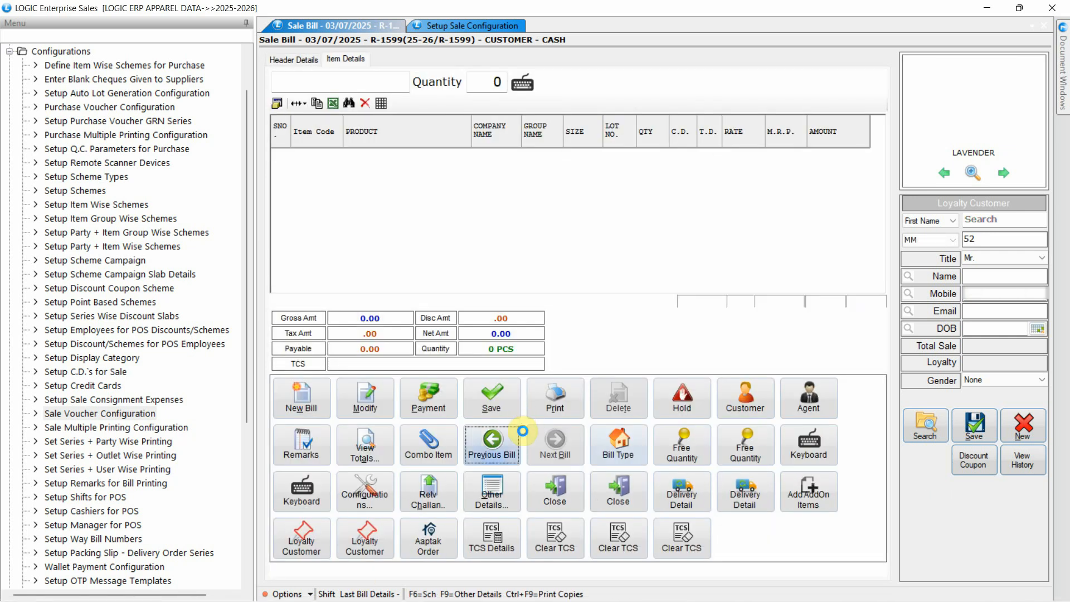
left_click(306, 65)
left_click(453, 133)
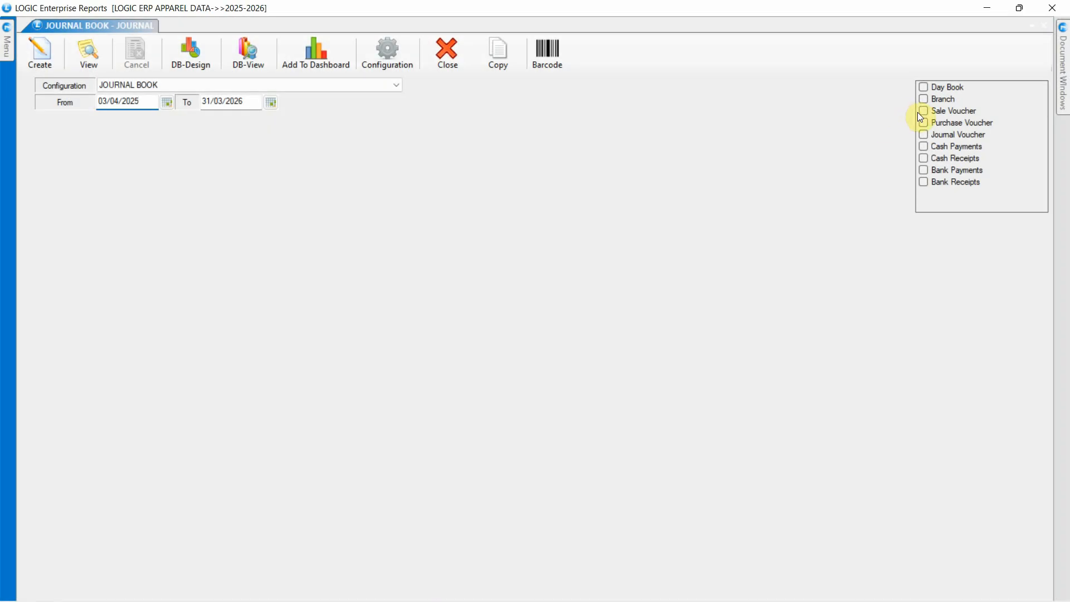
Step: Include sale vouchers in the journal book and restrict the bill search to the regular bill's retail customer
left_click(921, 113)
left_click(407, 162)
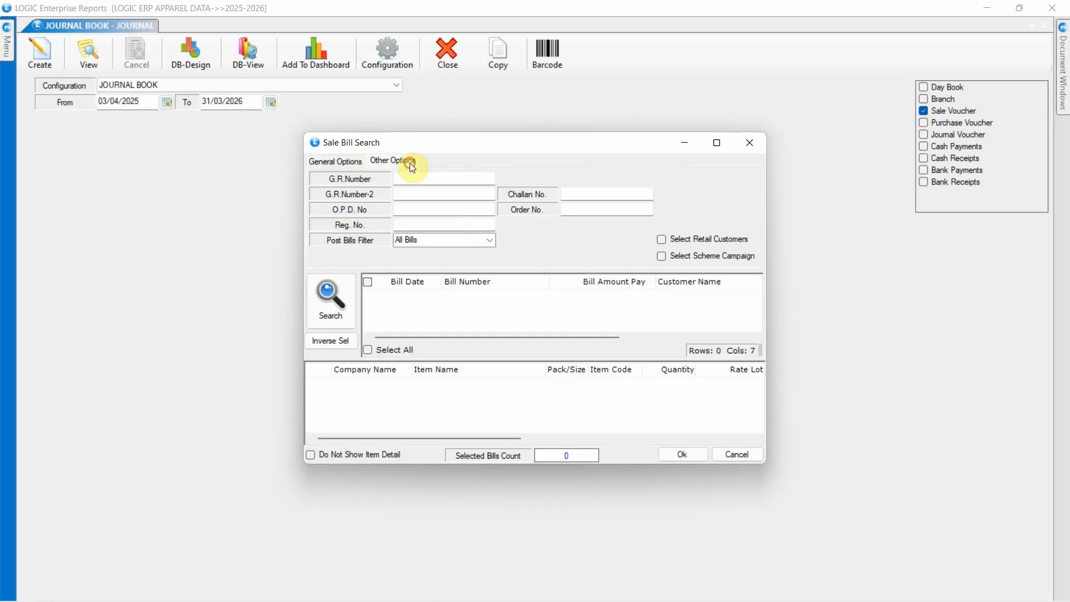
left_click(712, 240)
left_click(745, 283)
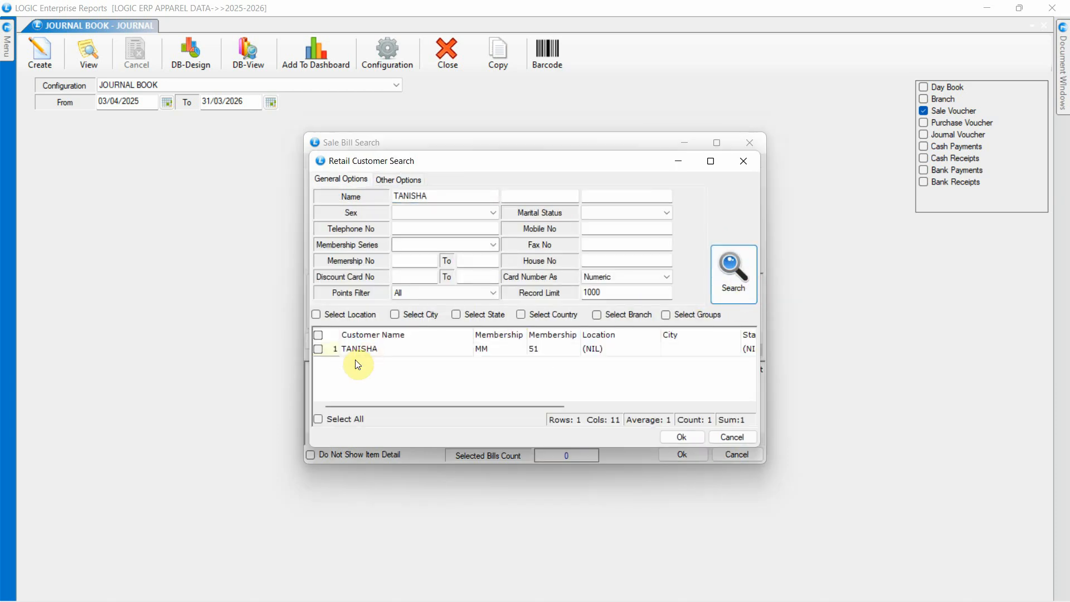
left_click(319, 350)
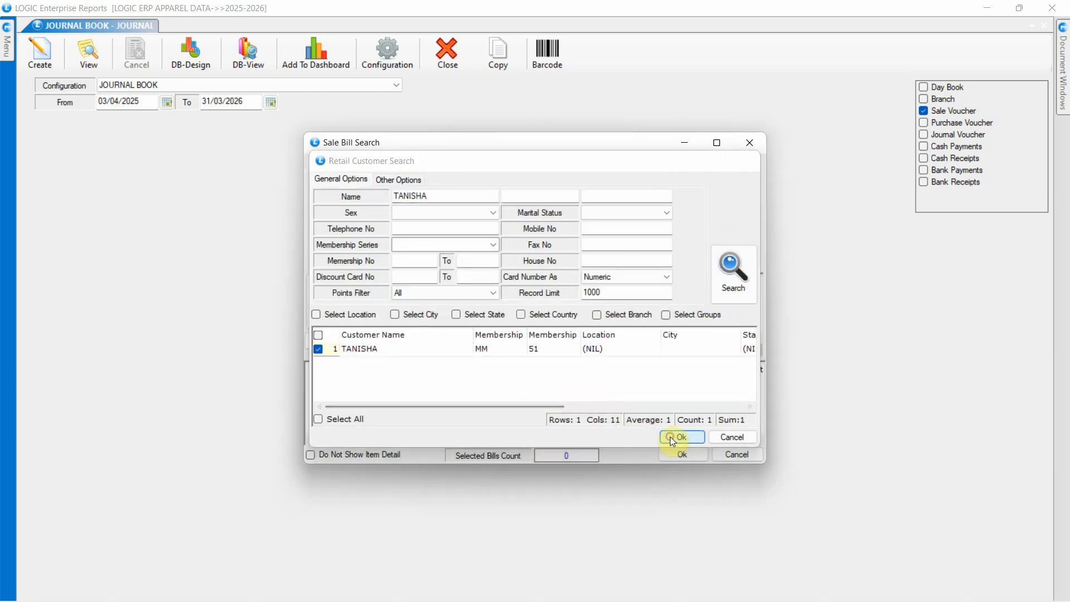
left_click(681, 437)
Step: Search the customer's sale bills, select the one dated 03/07/2025, and create the journal report
left_click(338, 310)
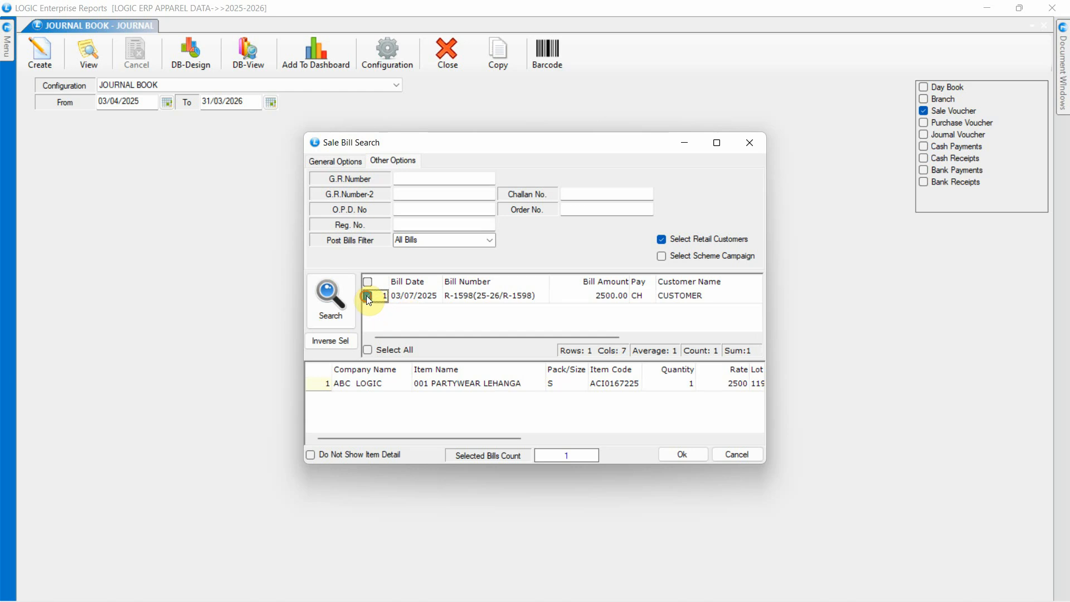
left_click(682, 454)
left_click(43, 56)
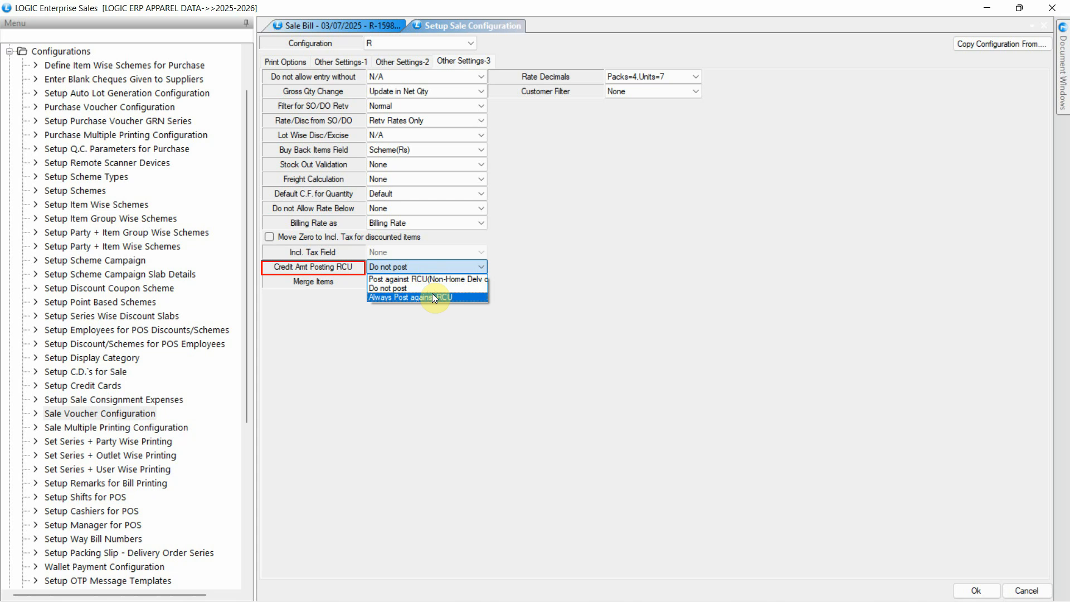
Step: Set Credit Amt Posting RCU to Always Post against RCU and save the sale configuration
left_click(432, 297)
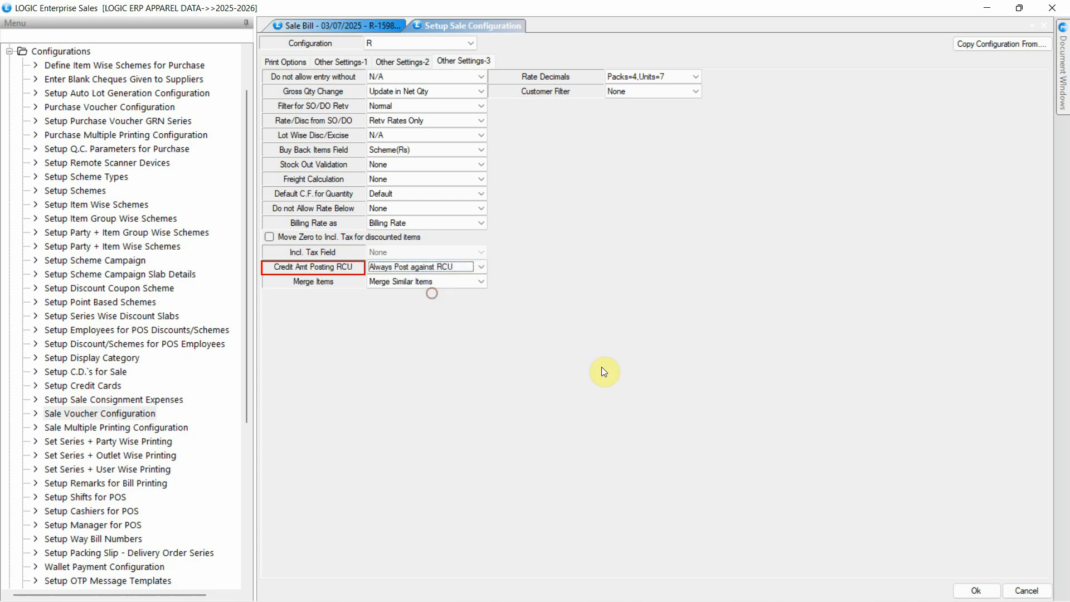
left_click(973, 591)
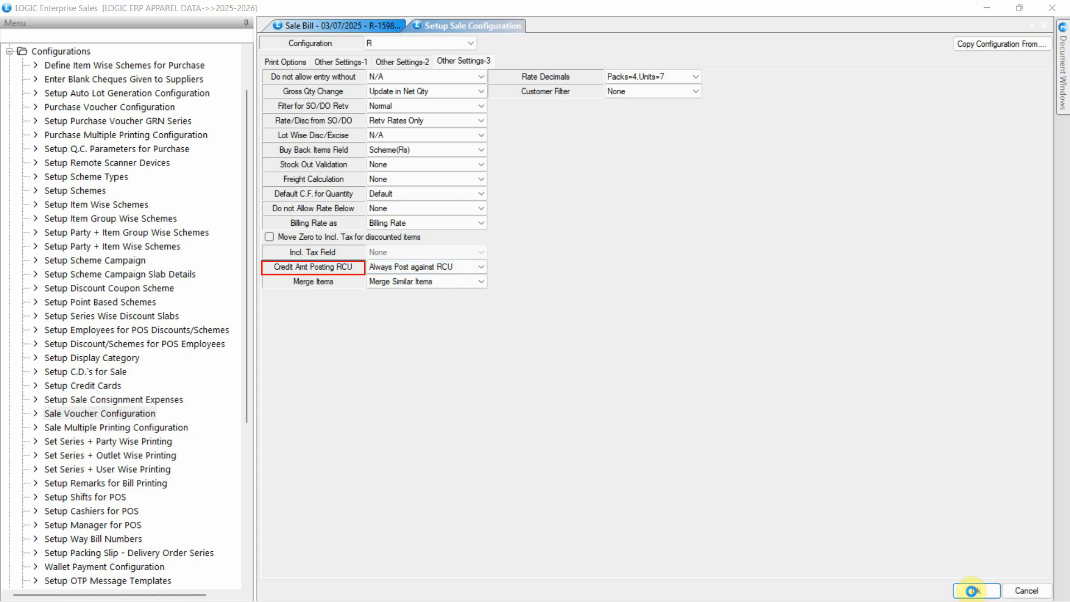
left_click(973, 591)
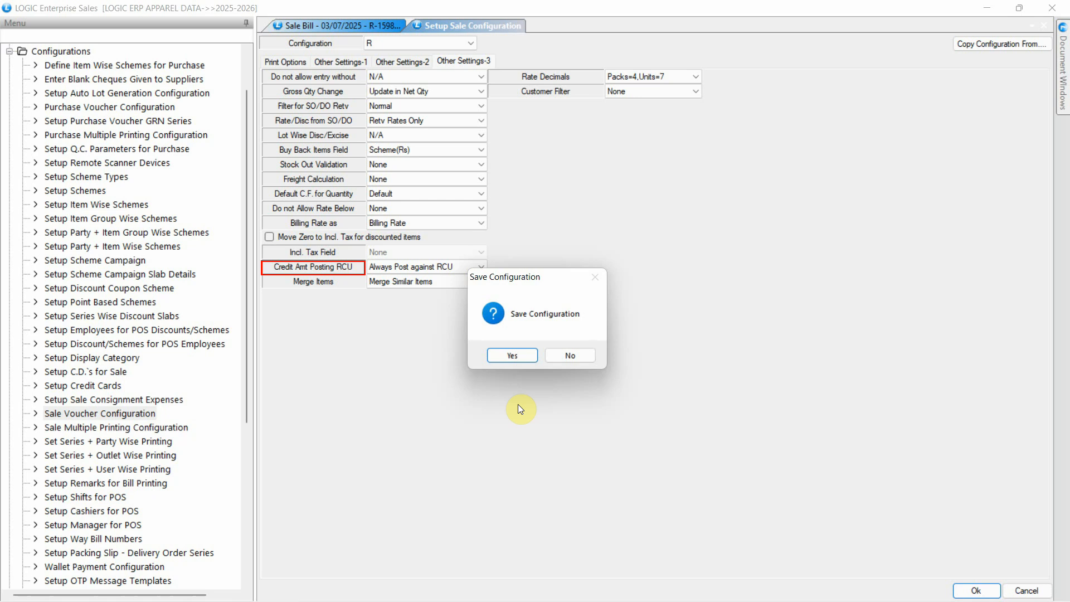
left_click(504, 356)
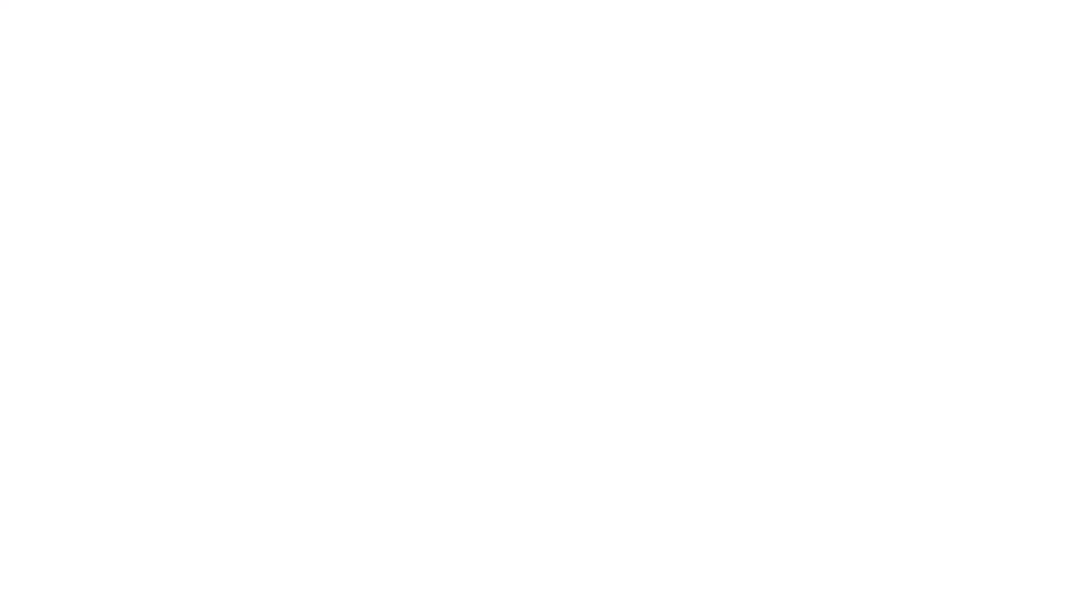
Step: Enter the new loyalty customer's details in the sale bill and save the customer record
key("alt+i")
type("REETA")
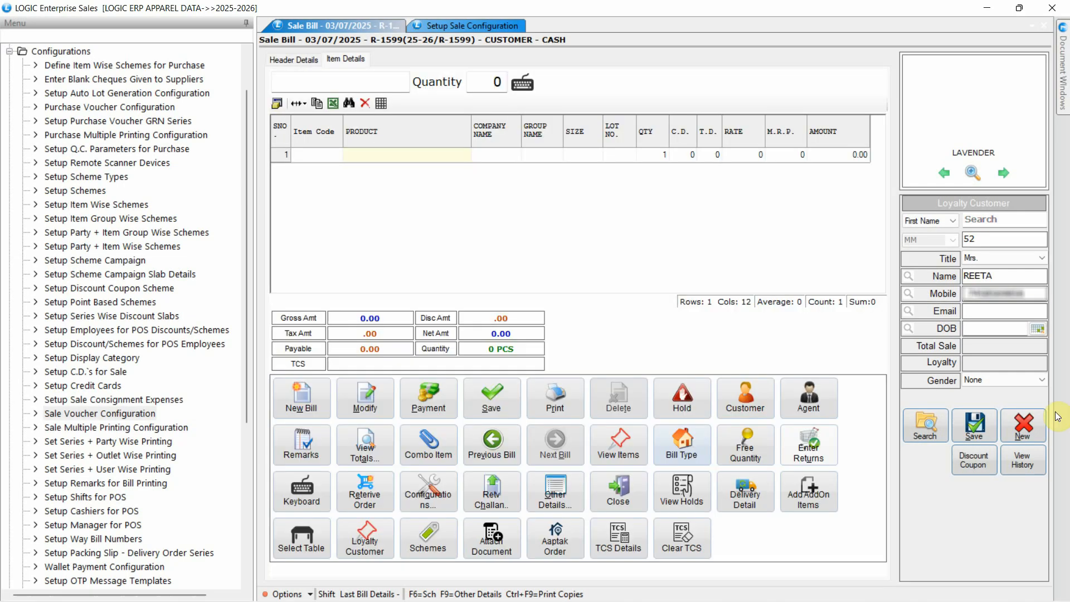
left_click(976, 433)
left_click(558, 360)
left_click(557, 357)
Step: Add item ACI01672255 to the bill and keep its bill type as Regular
type("ACI01672255")
key("Return")
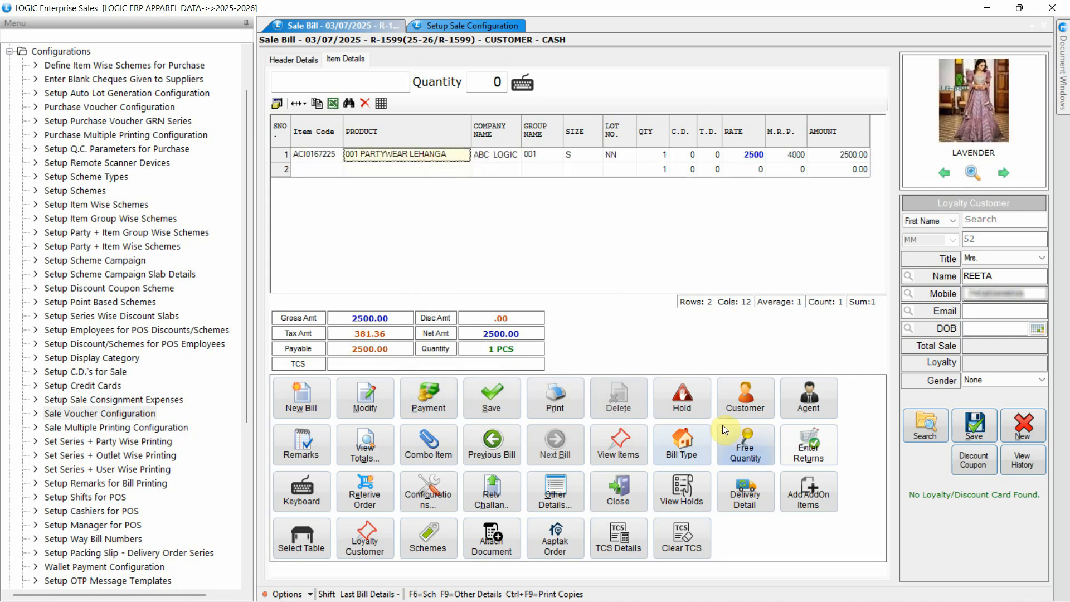
left_click(696, 456)
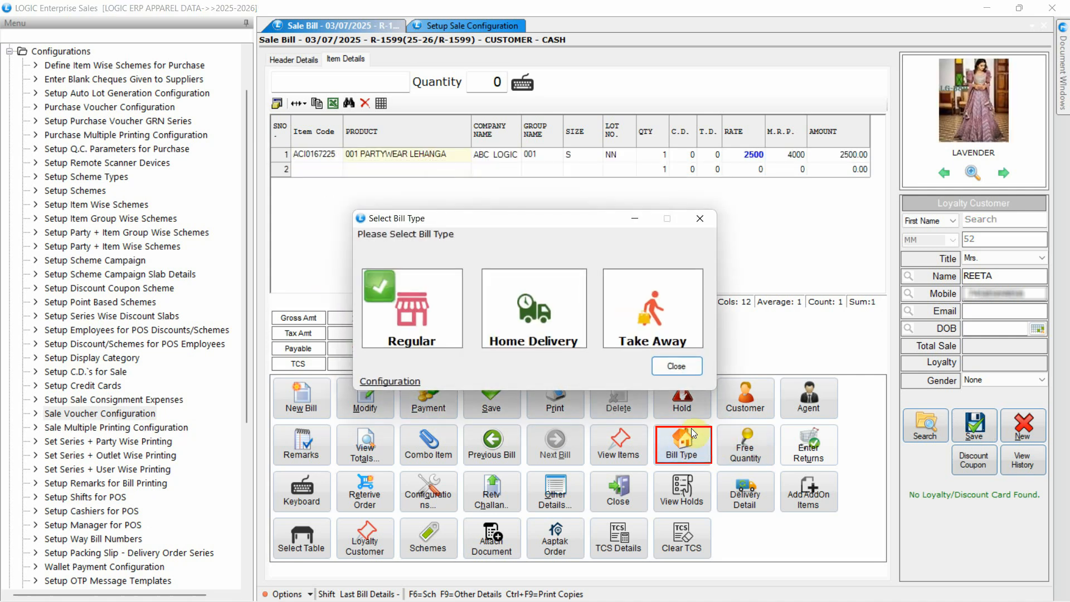
left_click(680, 367)
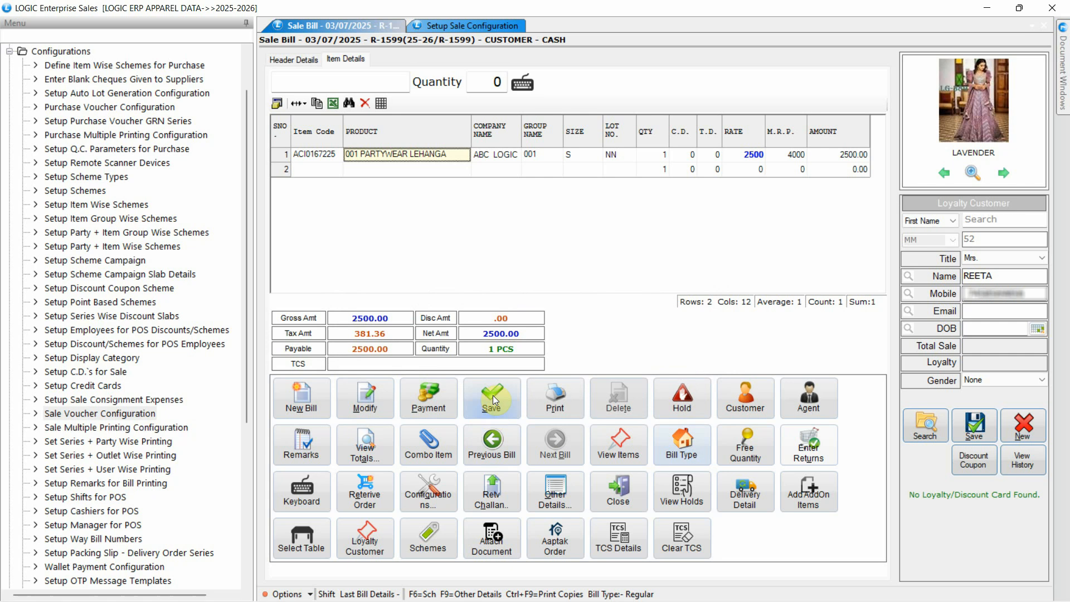
Step: Split the regular bill's payment into 1000 on credit and 1500 in cash
left_click(441, 410)
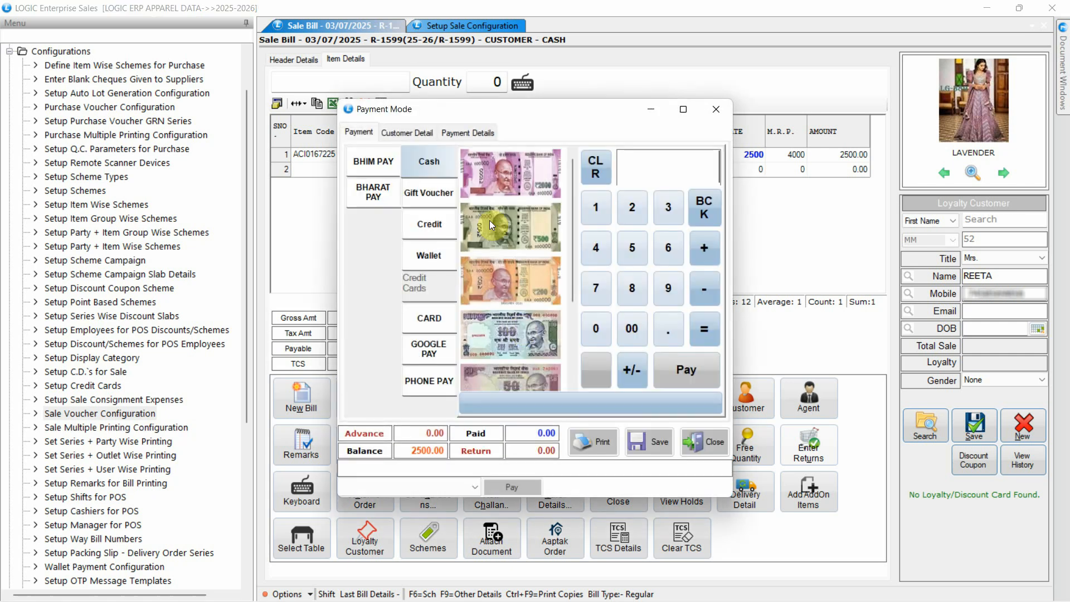
type("1000")
left_click(692, 332)
left_click(429, 163)
left_click(680, 368)
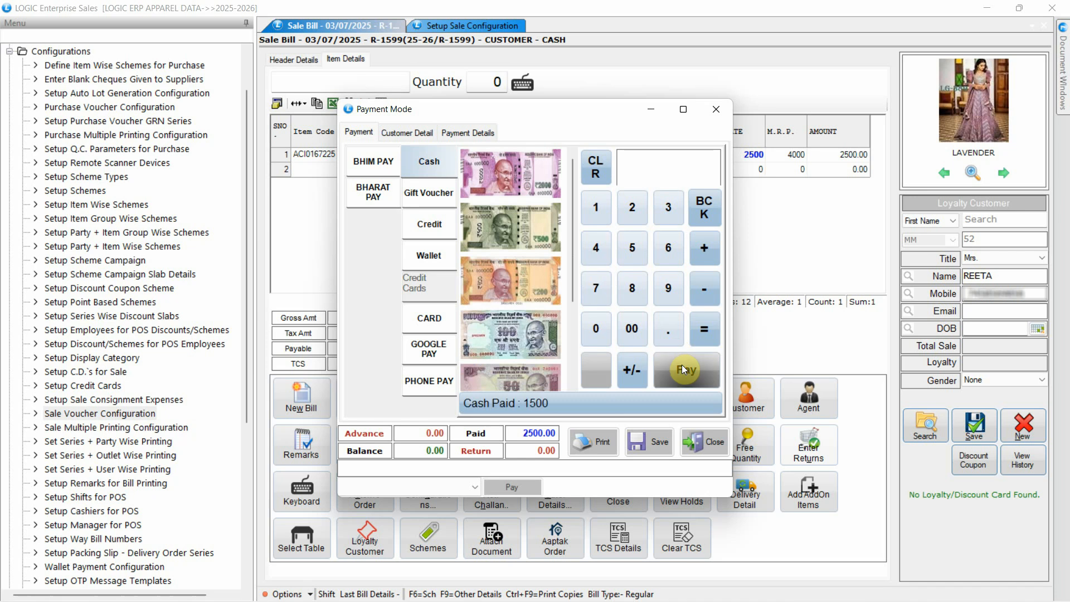
Step: Review the regular bill's payment details and save the bill
left_click(470, 133)
left_click(367, 134)
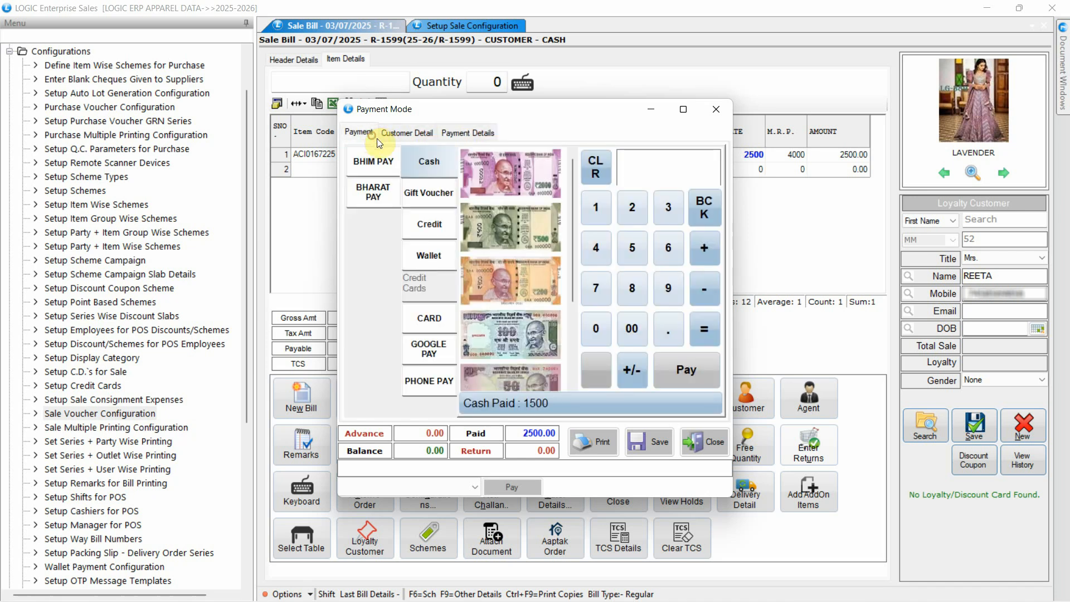
left_click(658, 441)
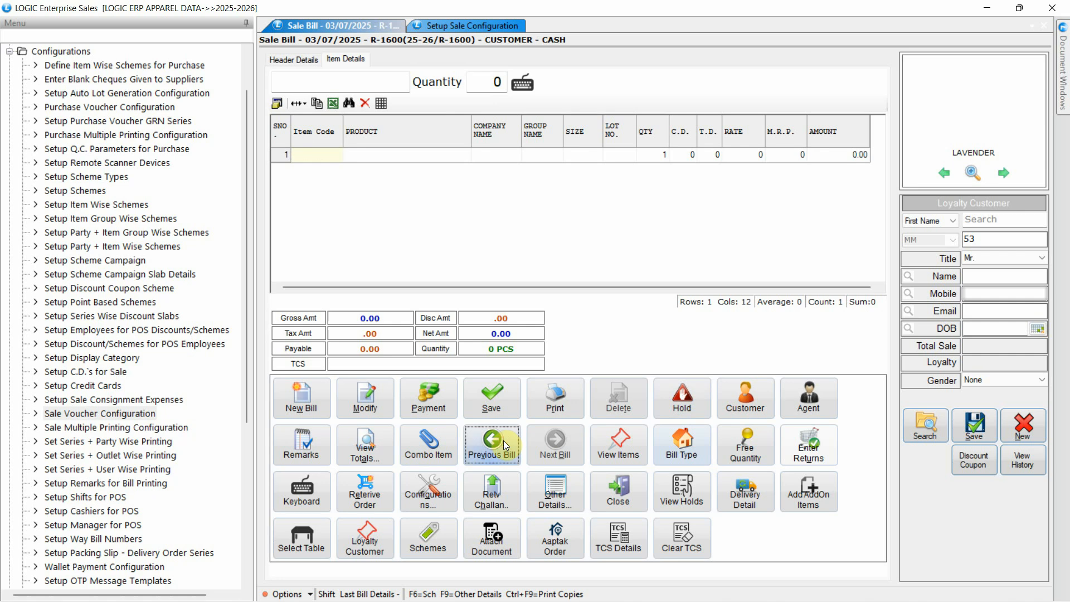
Step: Reopen the saved regular bill and check the customer name in its header details
left_click(504, 440)
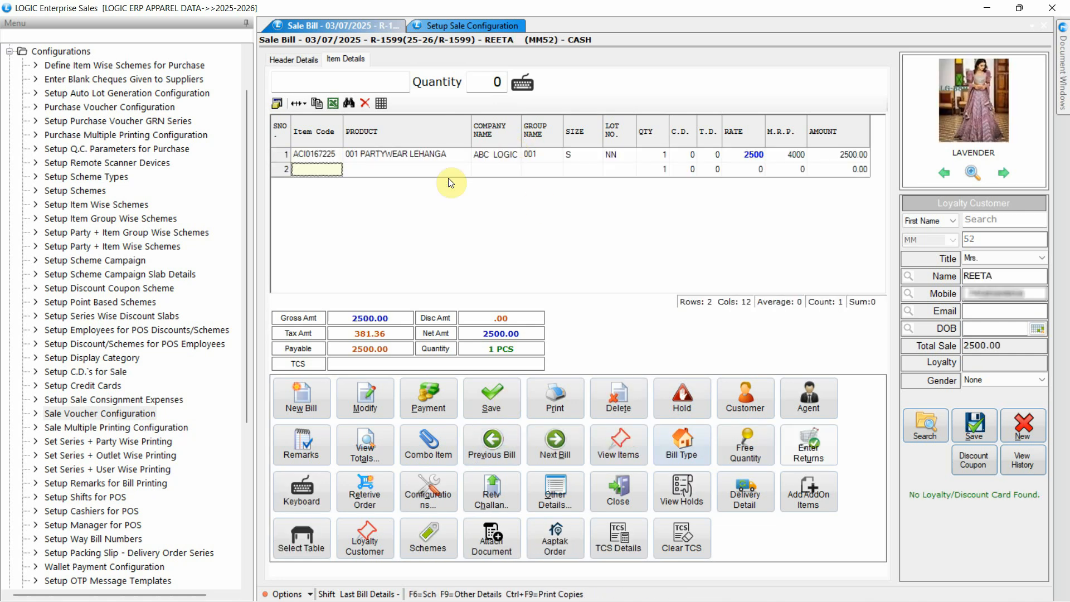
left_click(310, 61)
left_click(471, 132)
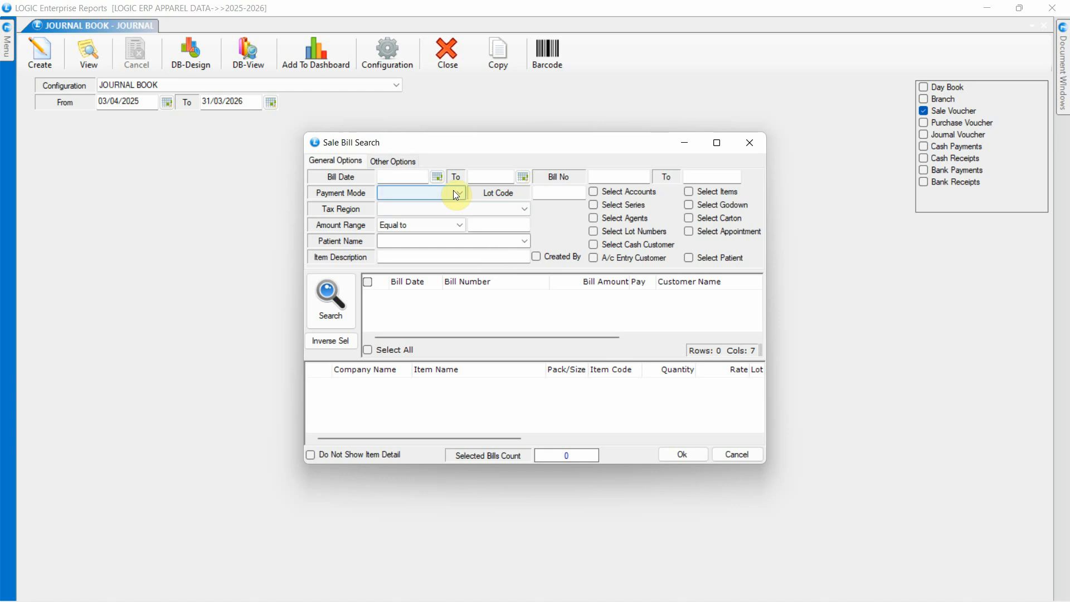
Step: Filter the journal's sale bill search by the regular bill's retail customer and select the bill dated 03/07/2025
left_click(413, 164)
left_click(681, 244)
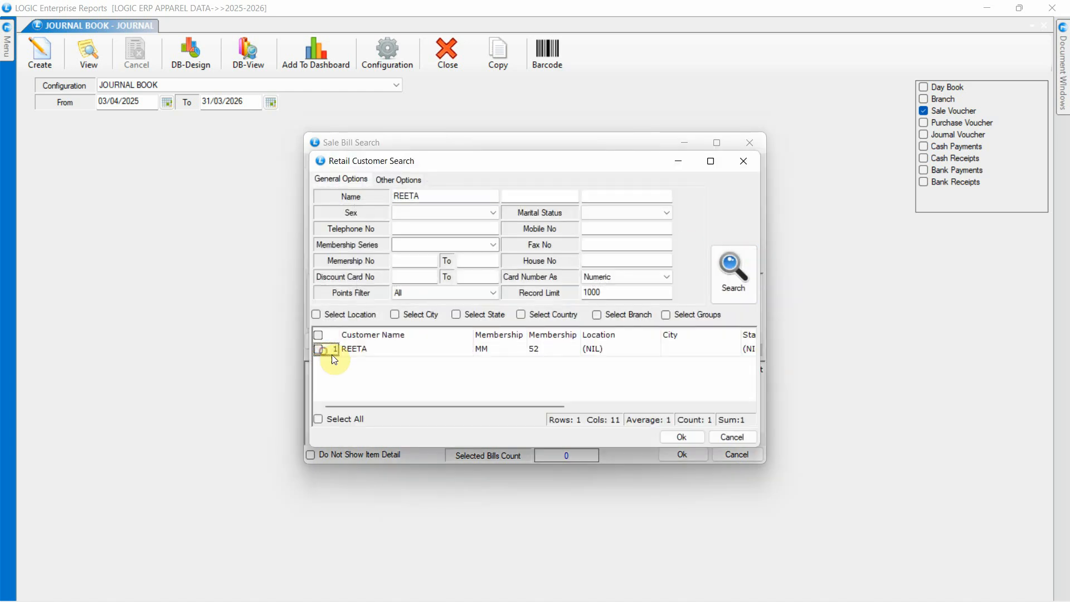
left_click(319, 349)
left_click(681, 437)
left_click(331, 301)
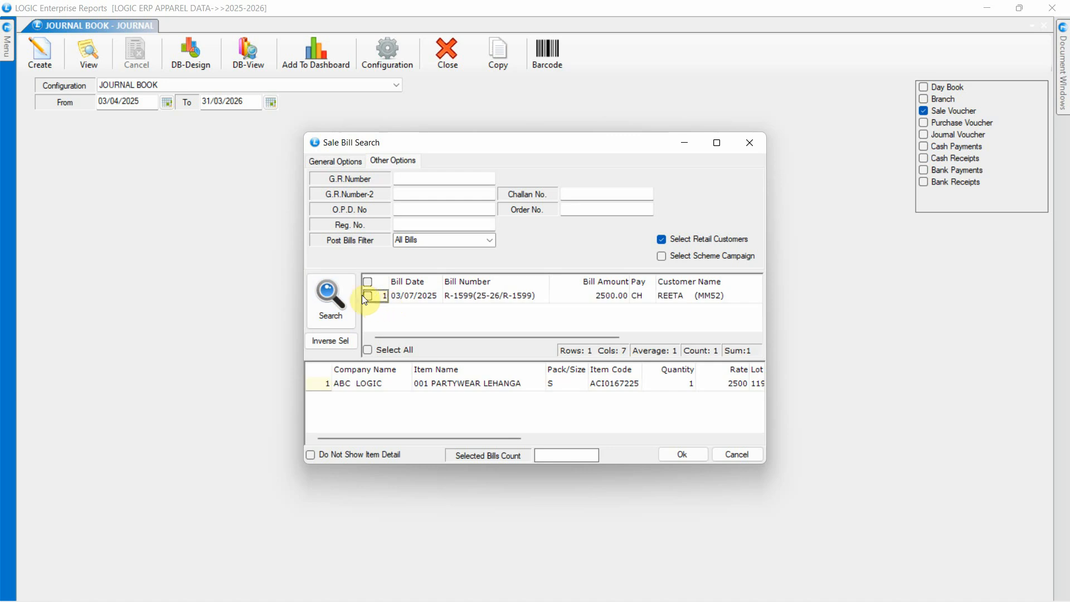
left_click(683, 454)
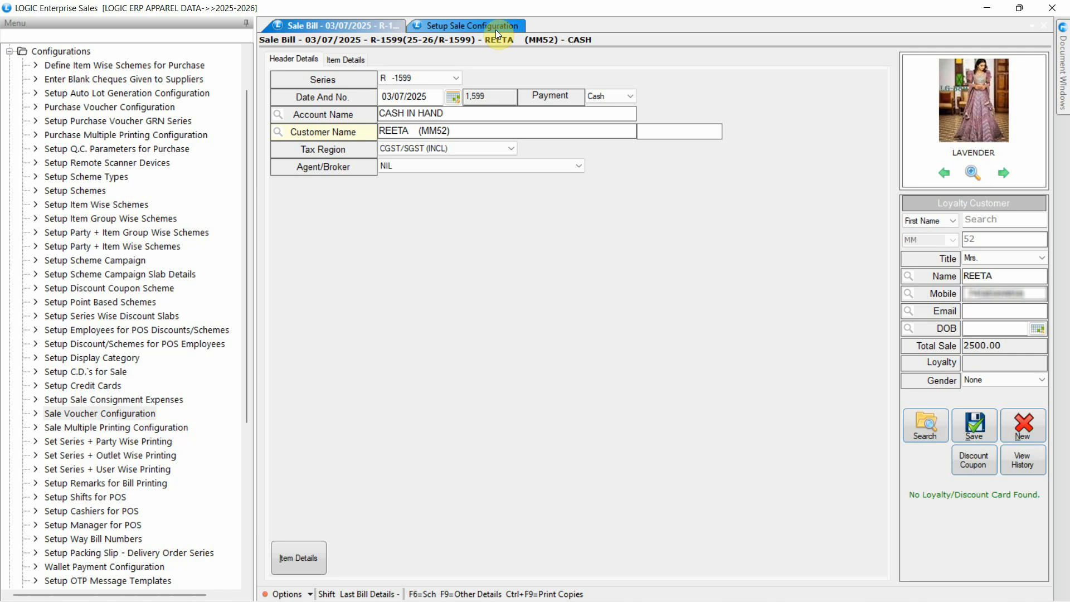
Step: Start a new sale bill and create its loyalty customer with the title Mrs., the customer's name and mobile number
left_click(304, 554)
left_click(290, 390)
left_click(565, 359)
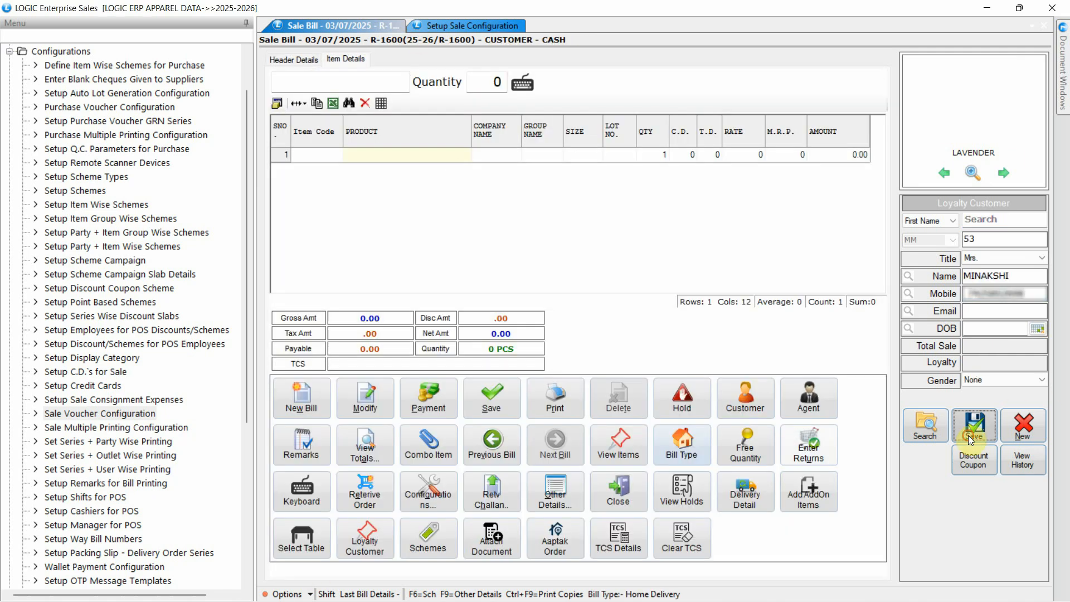
left_click(975, 426)
left_click(560, 355)
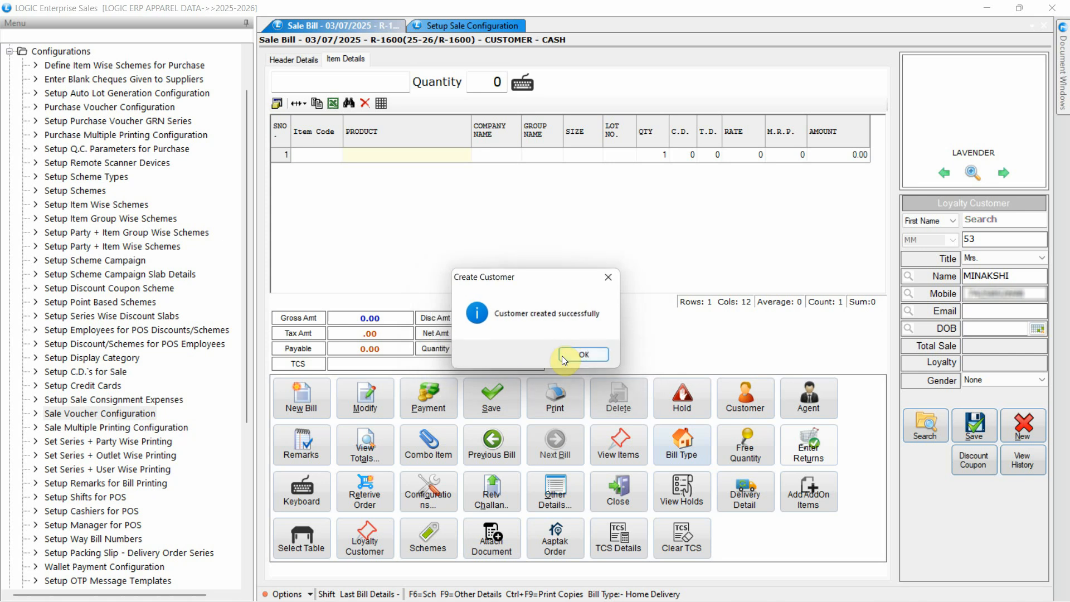
left_click(573, 353)
Step: Add item ACI01672255 to the new bill and set its bill type to Home Delivery
left_click(324, 155)
type("ACI01672255")
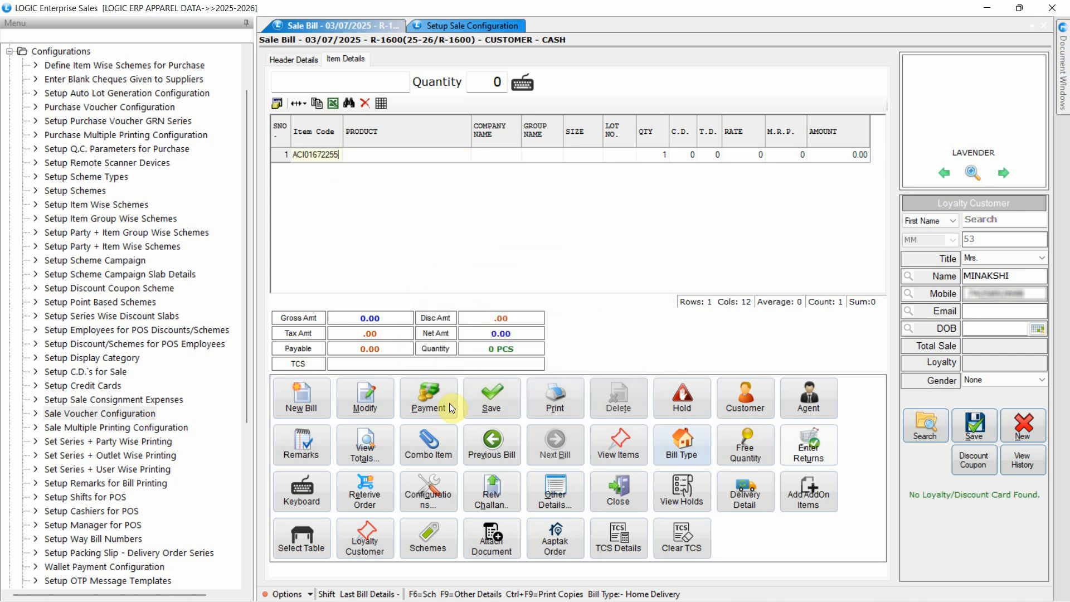
key("Return")
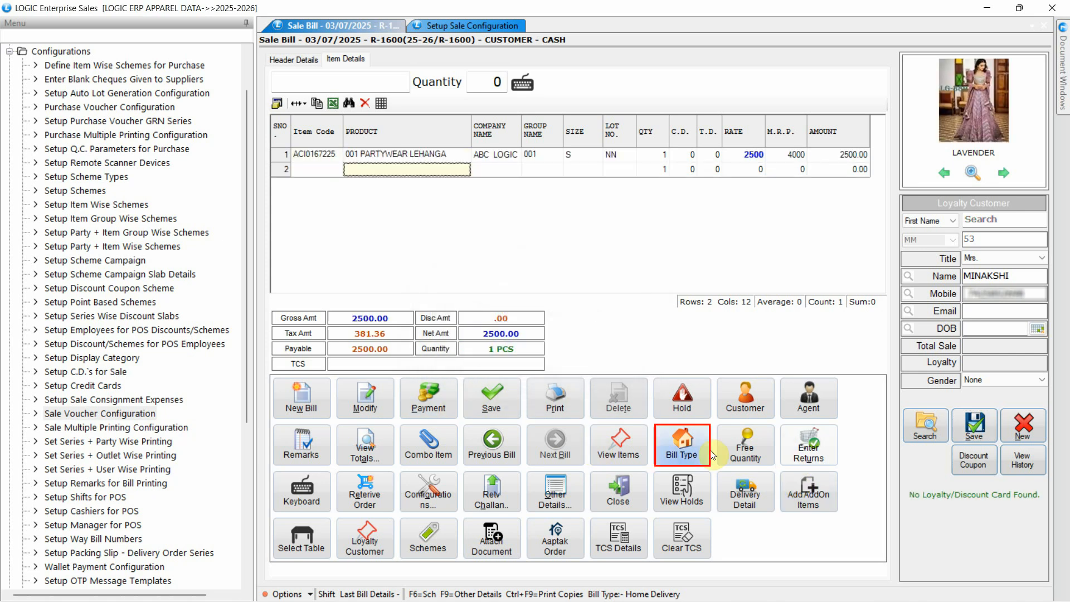
left_click(683, 446)
left_click(523, 322)
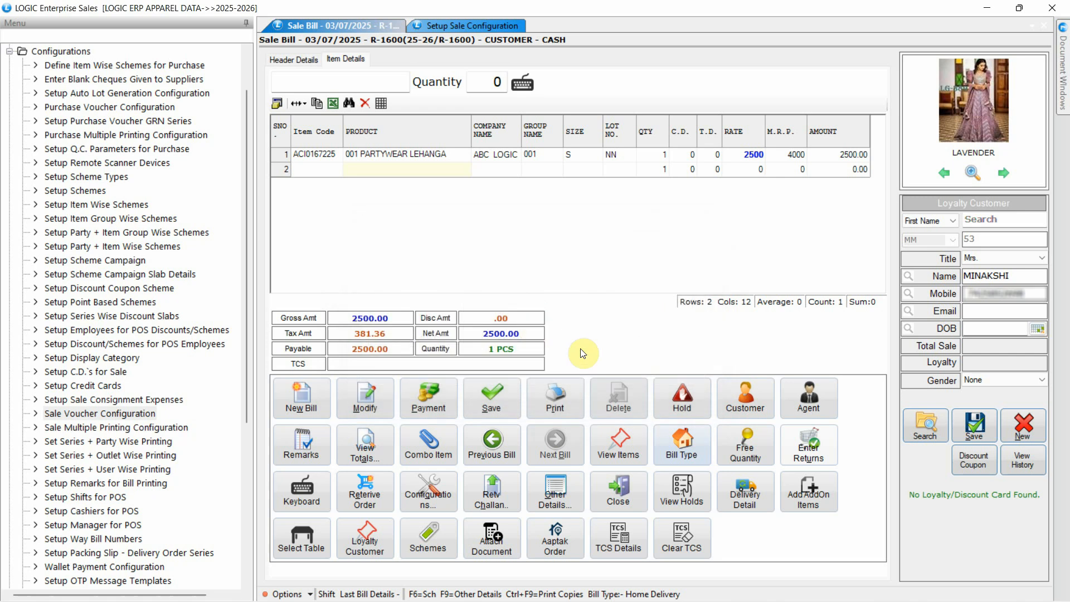
Step: Enter the customer's delivery address for the home delivery bill and save the customer details
left_click(745, 398)
left_click(549, 251)
type("HOUSE")
type("NO-96")
key("Return")
type("CHANDIGARH")
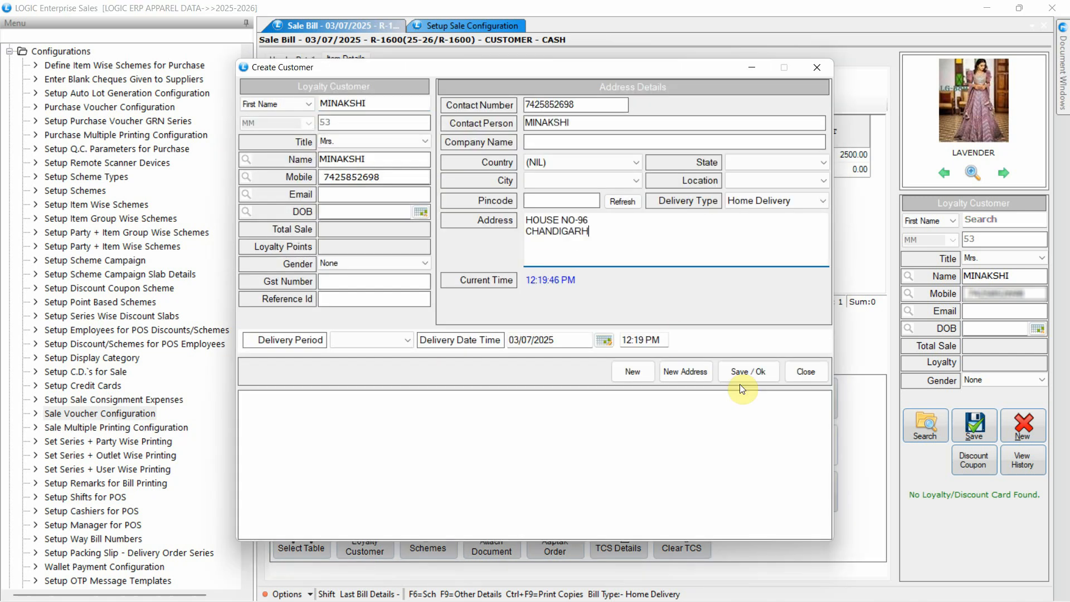
left_click(757, 374)
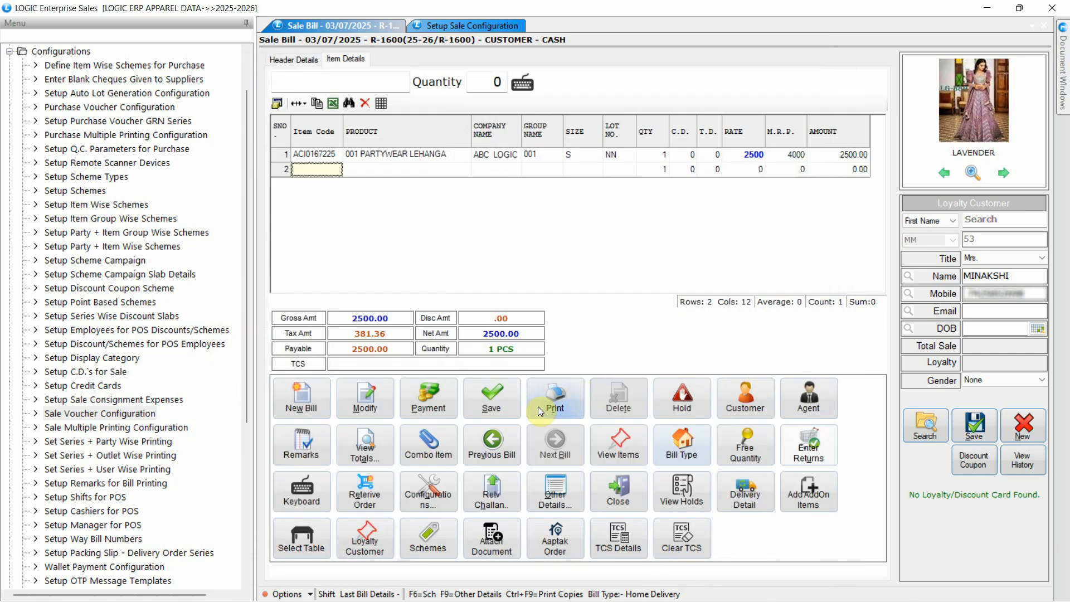
Step: Split the home delivery bill's payment into 1000 on credit and 1500 in cash
left_click(436, 411)
left_click(427, 237)
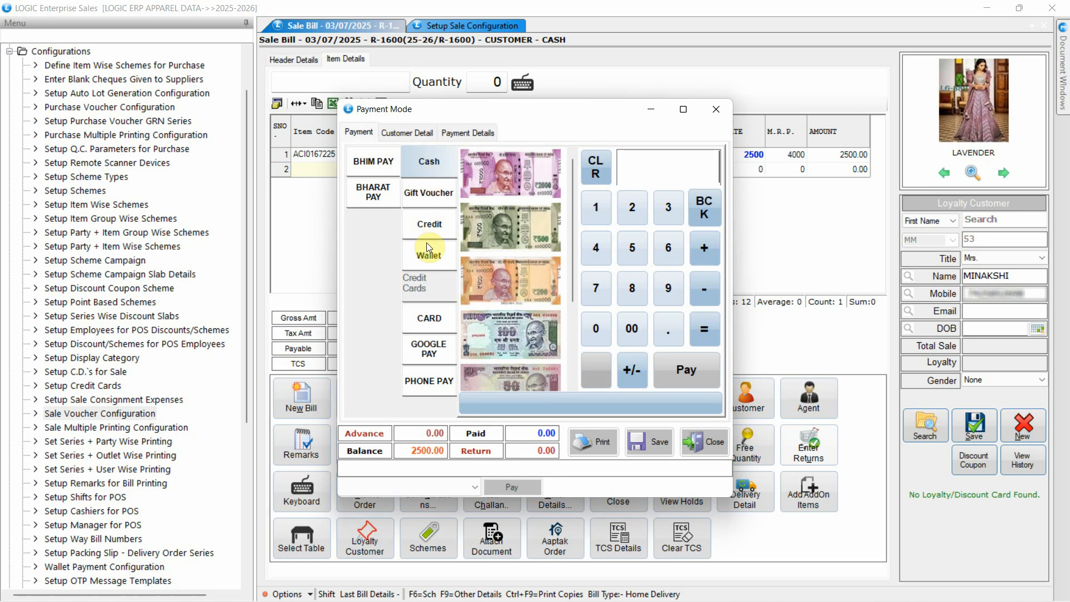
left_click(699, 243)
type("000")
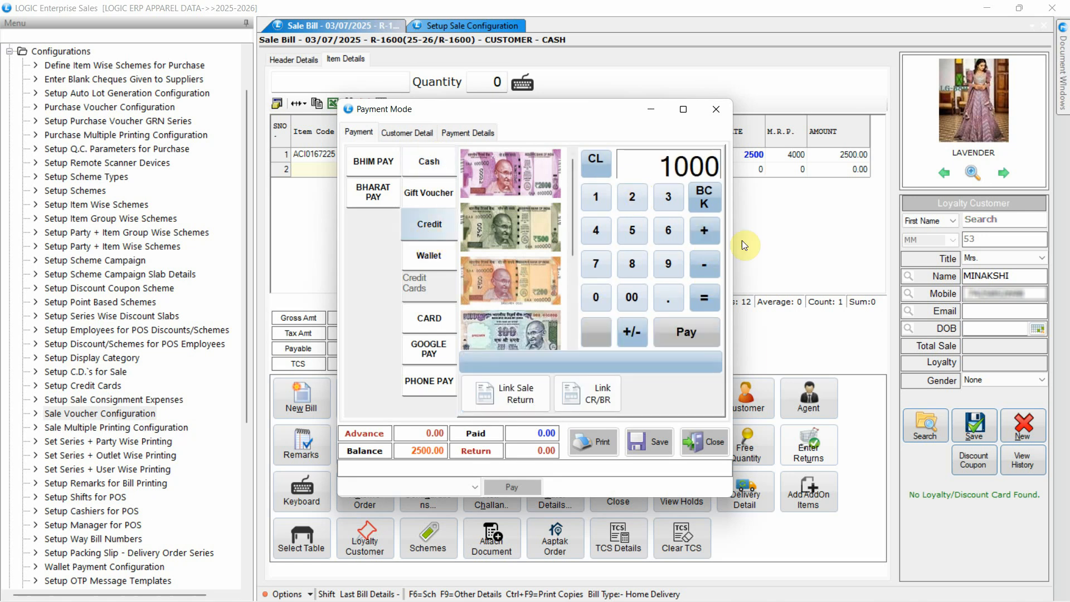
left_click(696, 330)
left_click(430, 161)
left_click(677, 333)
Step: Review the home delivery bill's payment details and save the bill
left_click(480, 131)
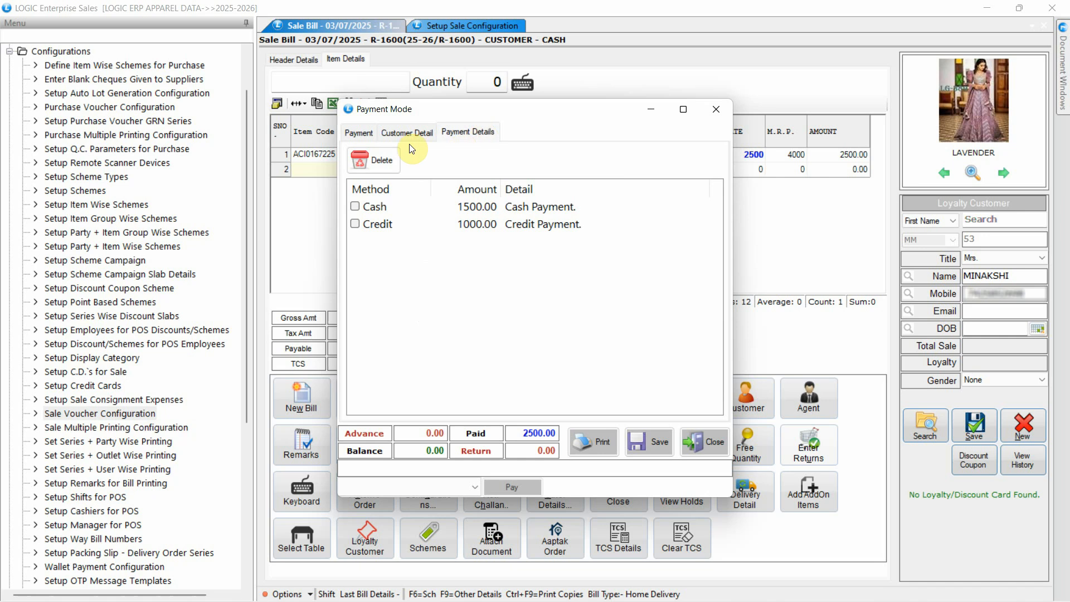
left_click(359, 132)
left_click(649, 443)
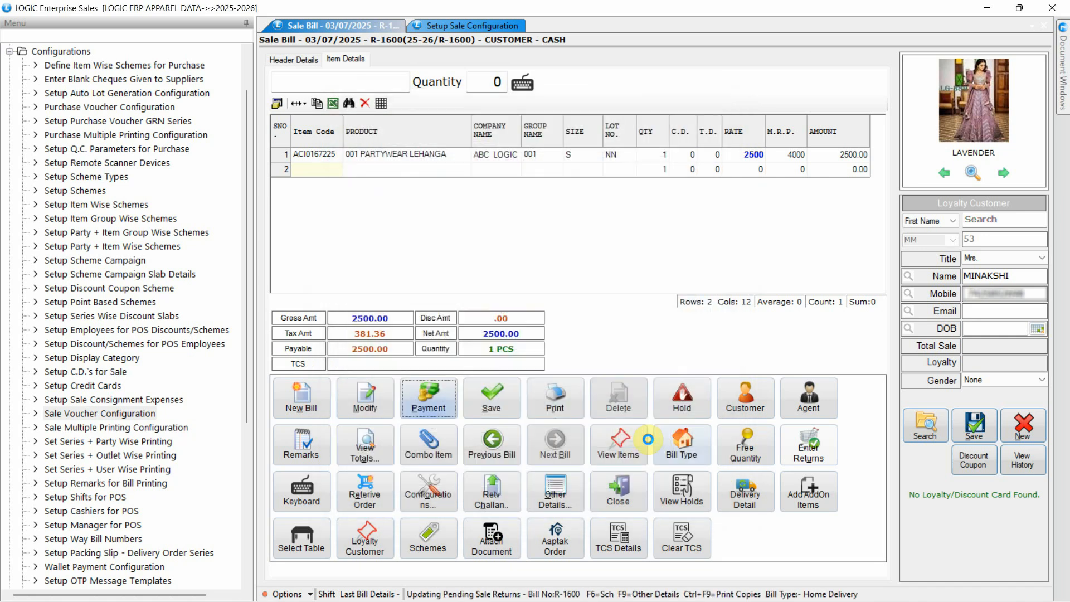
Step: Reopen the home delivery bill just saved and show its header details
left_click(318, 552)
left_click(491, 446)
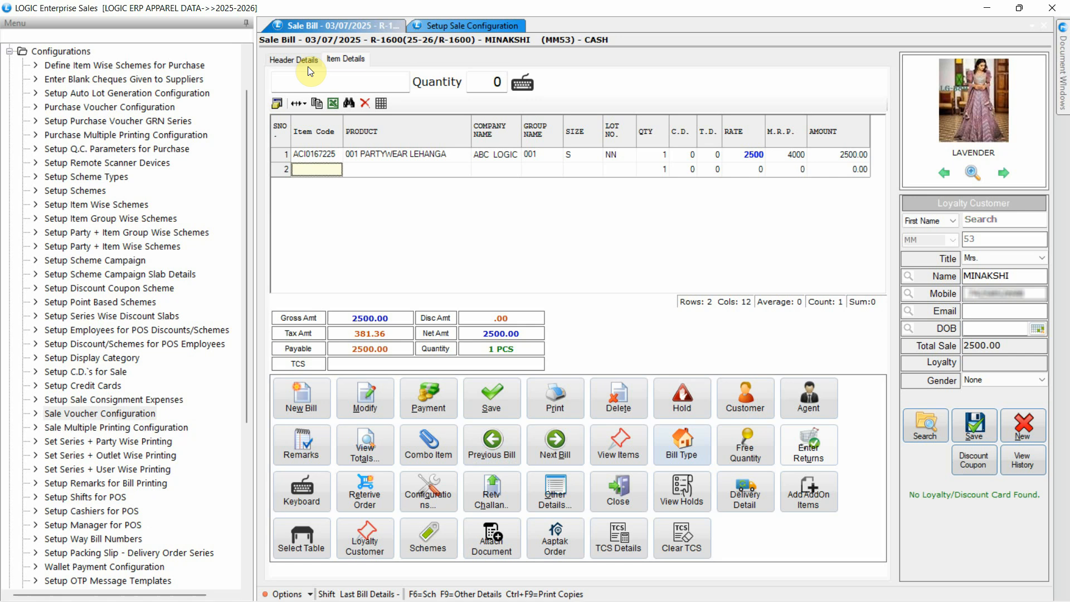
left_click(308, 63)
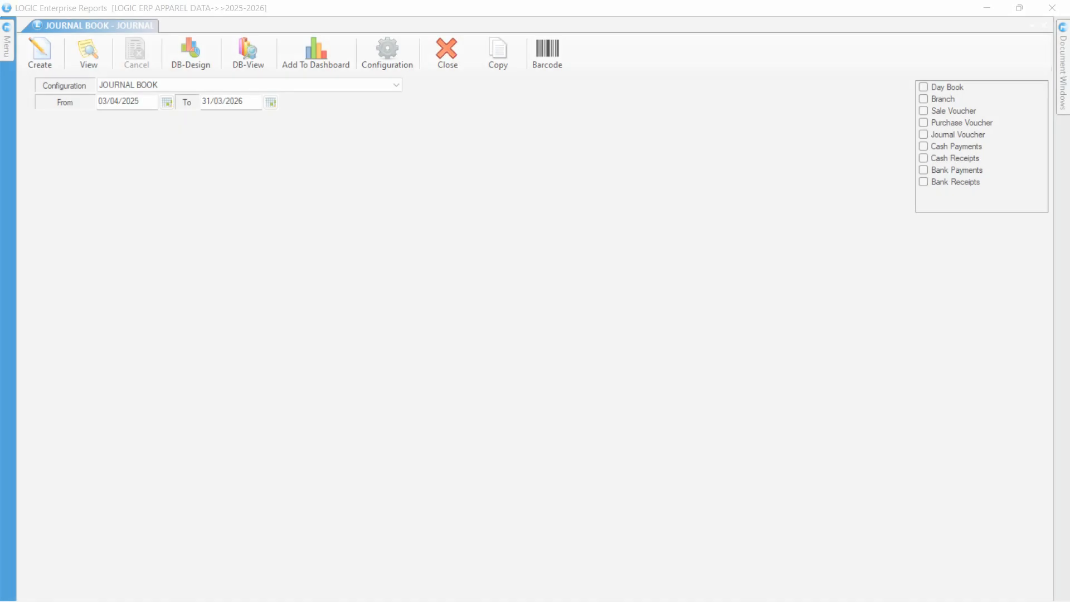
Step: Include sale vouchers in the journal book and restrict the bill search to the home delivery bill's retail customer
left_click(923, 111)
left_click(413, 166)
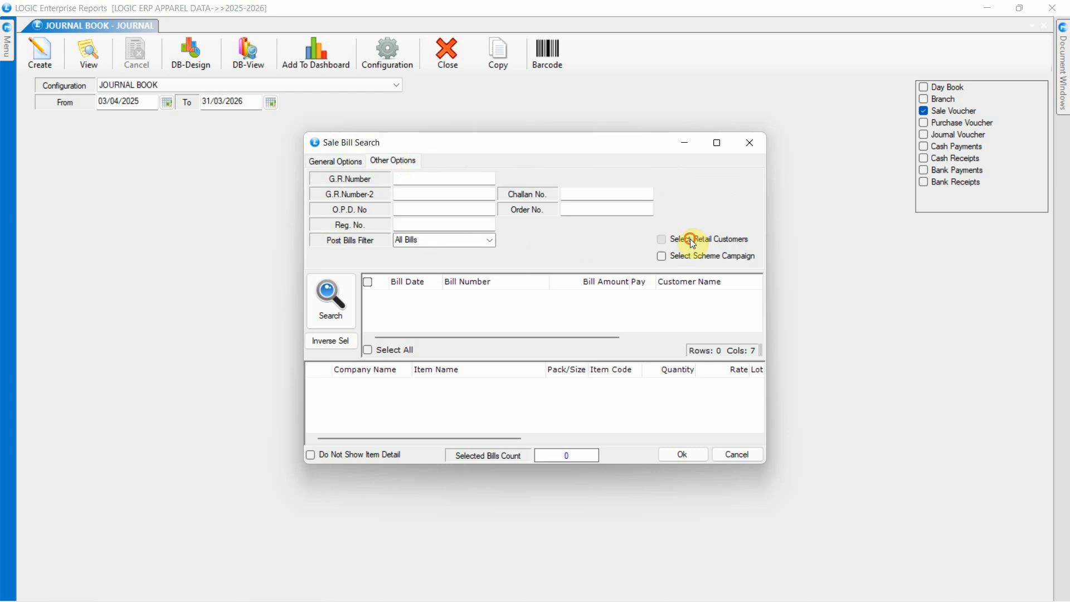
left_click(662, 241)
left_click(733, 273)
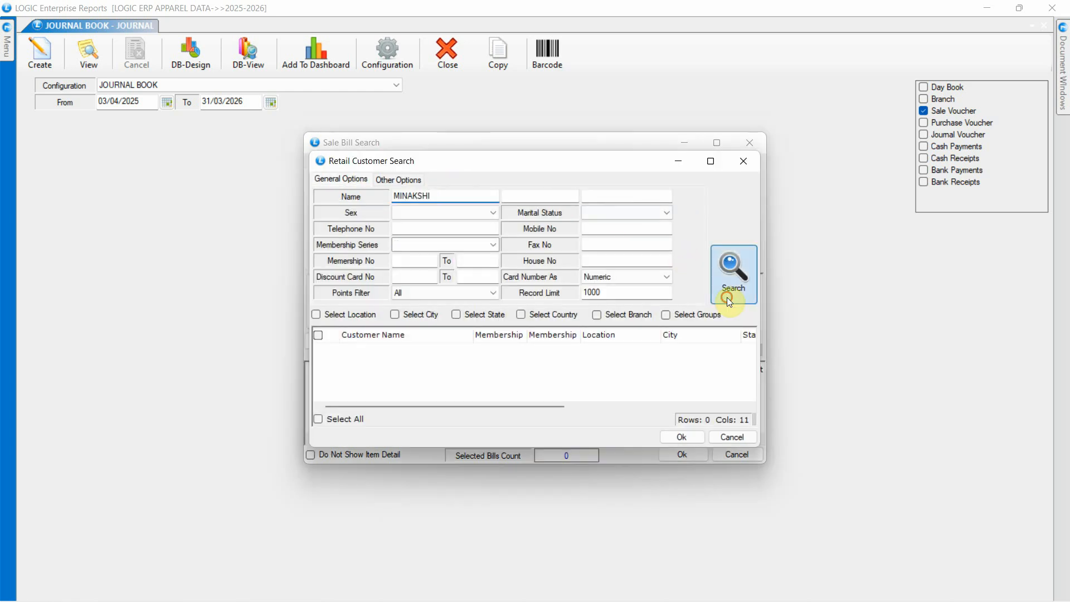
left_click(318, 349)
left_click(670, 436)
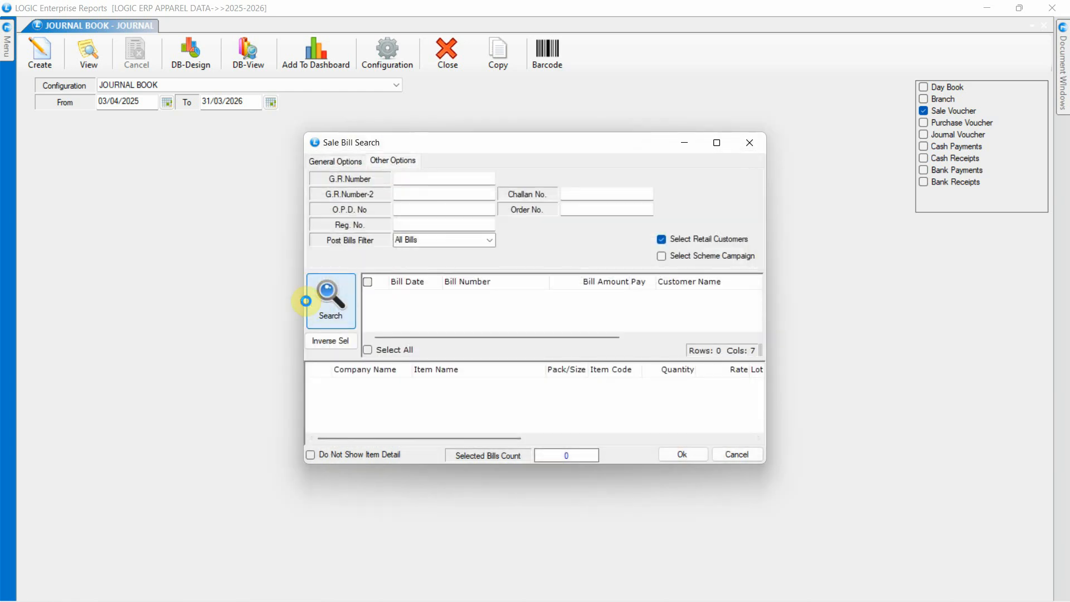
Step: Search the home delivery customer's sale bills, select the one dated 03/07/2025, and create the journal report
left_click(331, 300)
left_click(368, 296)
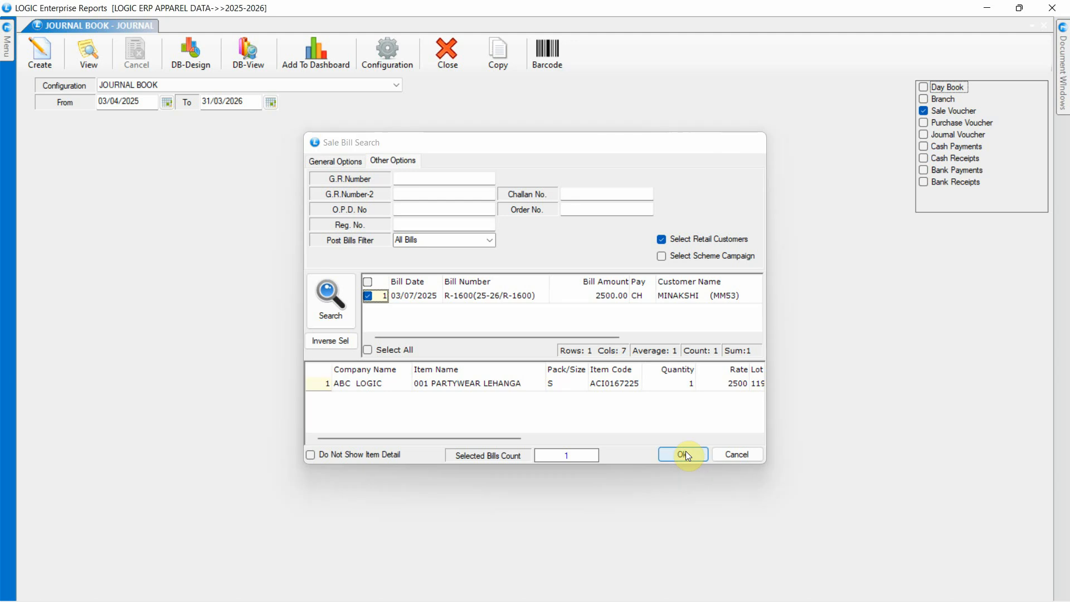
left_click(683, 454)
left_click(34, 56)
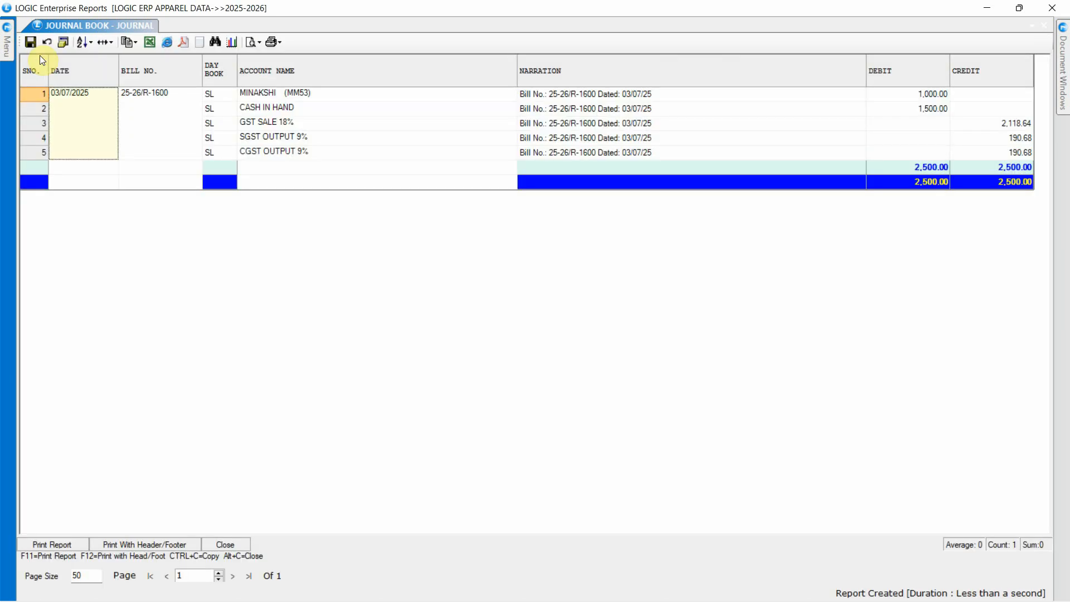